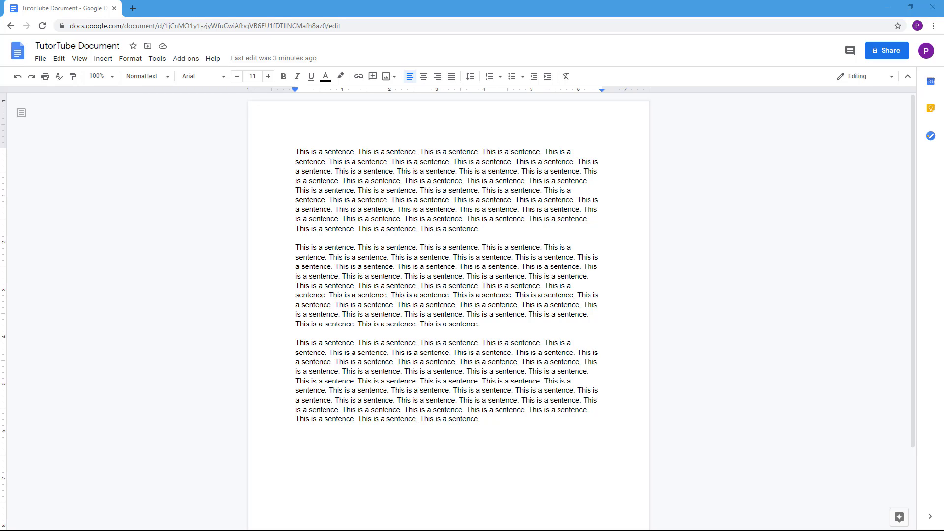
Step: Select the space after the last "This is a sentence." in the first paragraph
{"action": "double_click", "coordinate": [522, 230]}
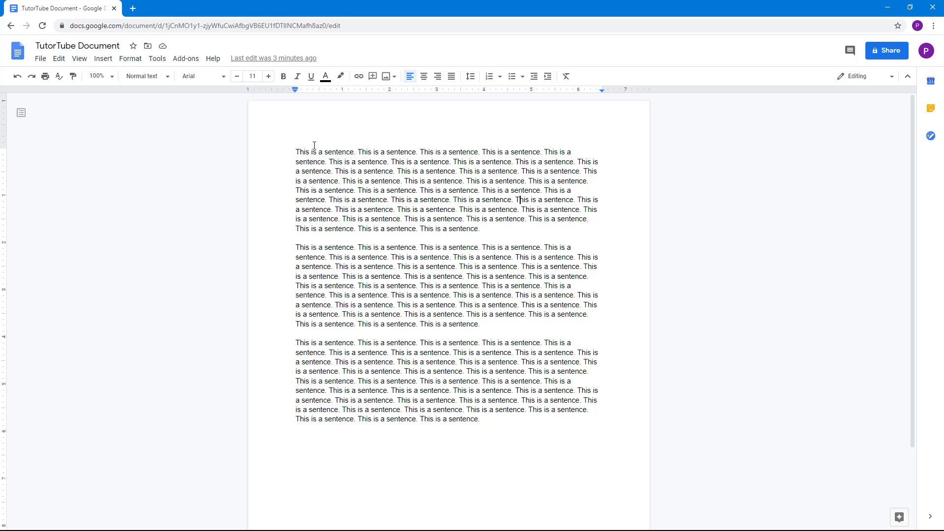
Step: Align the first paragraph center, then switch it to right alignment
{"action": "left_click_drag", "start_coordinate": [299, 150], "coordinate": [579, 154]}
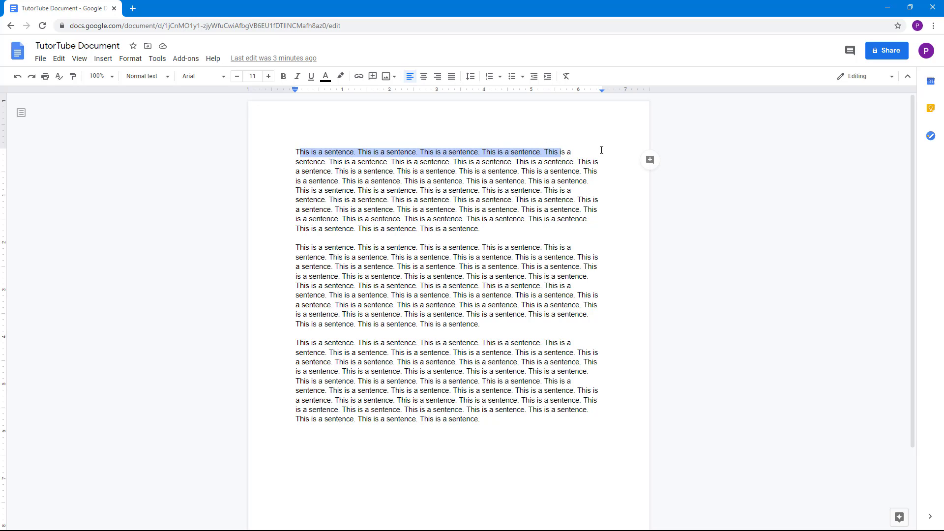
{"action": "left_click", "coordinate": [304, 162]}
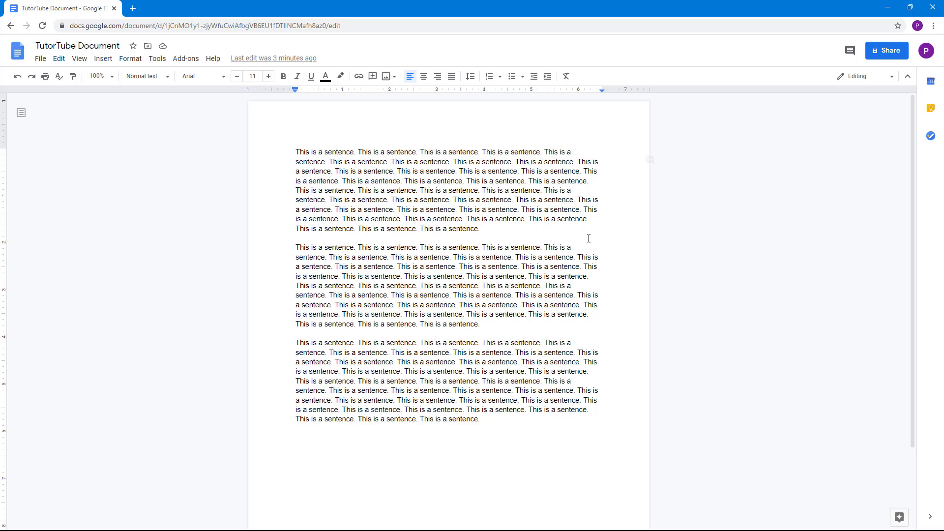
{"action": "left_click_drag", "start_coordinate": [490, 233], "coordinate": [270, 147]}
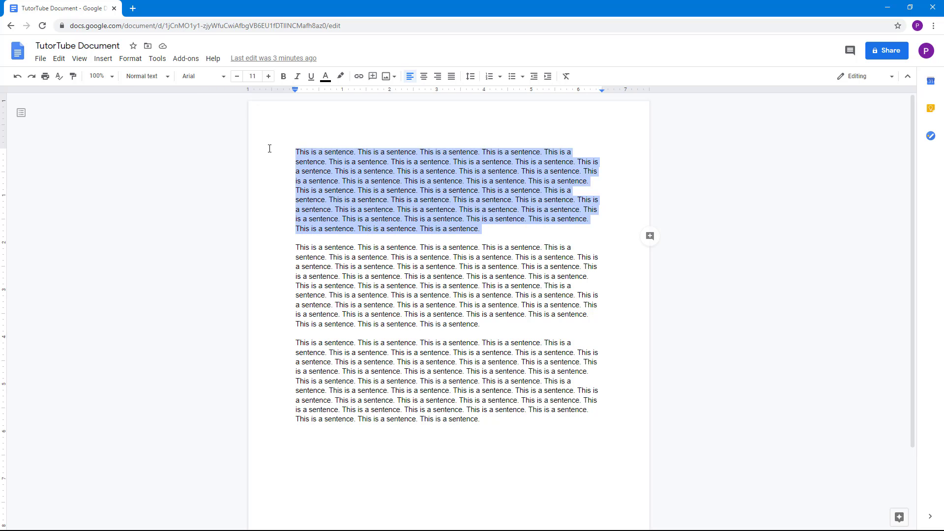
{"action": "left_click", "coordinate": [365, 181]}
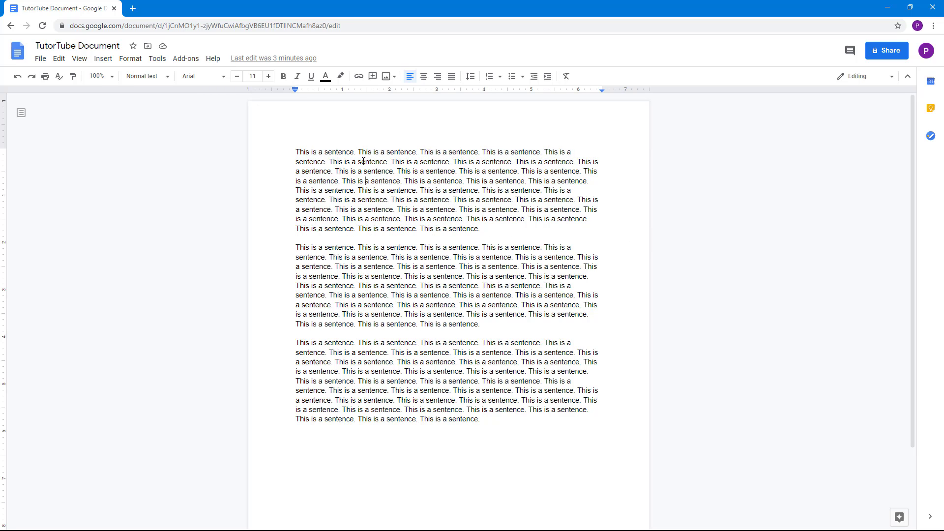
{"action": "left_click", "coordinate": [425, 80]}
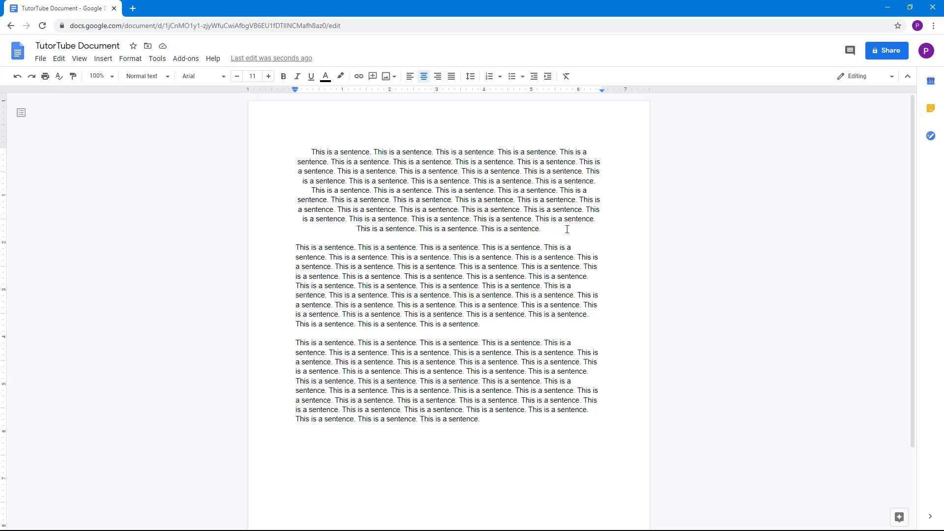
{"action": "left_click", "coordinate": [437, 77]}
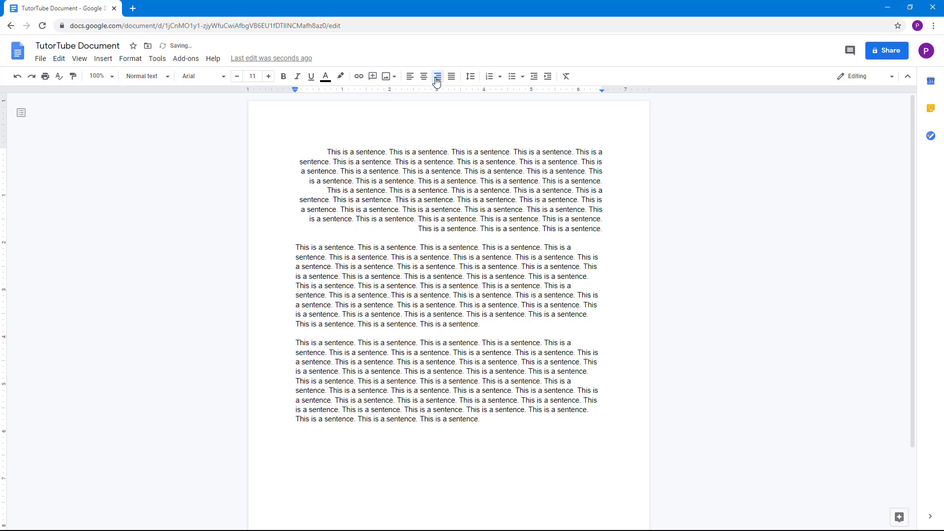
Step: Insert a new line reading 'Title' above the first paragraph
{"action": "key", "text": "Return"}
{"action": "key", "text": "Return"}
{"action": "key", "text": "Up"}
{"action": "type", "text": "Title"}
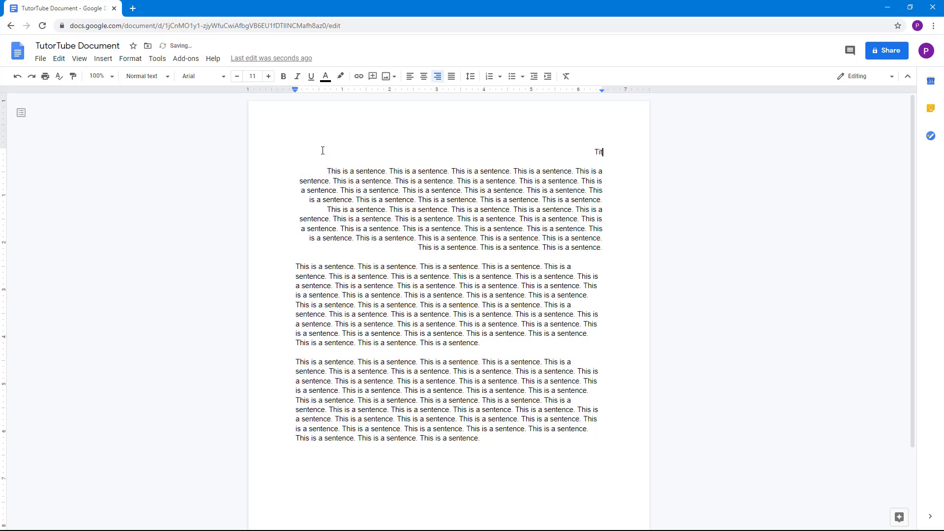
{"action": "left_click_drag", "start_coordinate": [565, 149], "coordinate": [617, 150]}
Step: Raise the 'Title' text to font size 21 and make it bold
{"action": "left_click", "coordinate": [268, 76]}
{"action": "left_click", "coordinate": [268, 76]}
{"action": "double_click", "coordinate": [268, 76]}
{"action": "left_click", "coordinate": [268, 77]}
{"action": "double_click", "coordinate": [268, 77]}
{"action": "left_click", "coordinate": [268, 76]}
{"action": "double_click", "coordinate": [268, 76]}
{"action": "left_click", "coordinate": [284, 76]}
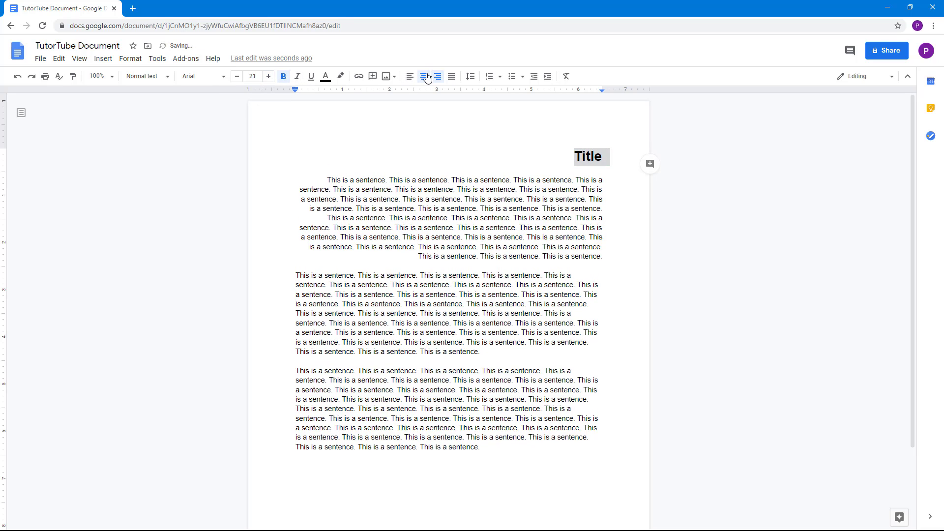
Step: Center the 'Title' line after trying left and right alignment
{"action": "left_click", "coordinate": [424, 77]}
{"action": "left_click", "coordinate": [410, 76]}
{"action": "left_click", "coordinate": [424, 76]}
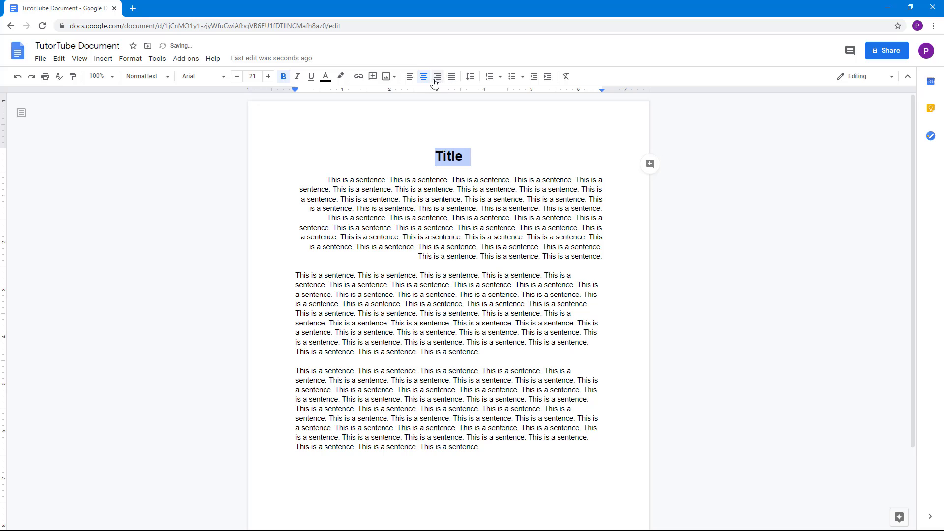
{"action": "left_click", "coordinate": [437, 76]}
{"action": "left_click", "coordinate": [424, 77]}
{"action": "left_click", "coordinate": [487, 173]}
Step: Set the first paragraph to left alignment, then justify it
{"action": "left_click_drag", "start_coordinate": [604, 256], "coordinate": [297, 179]}
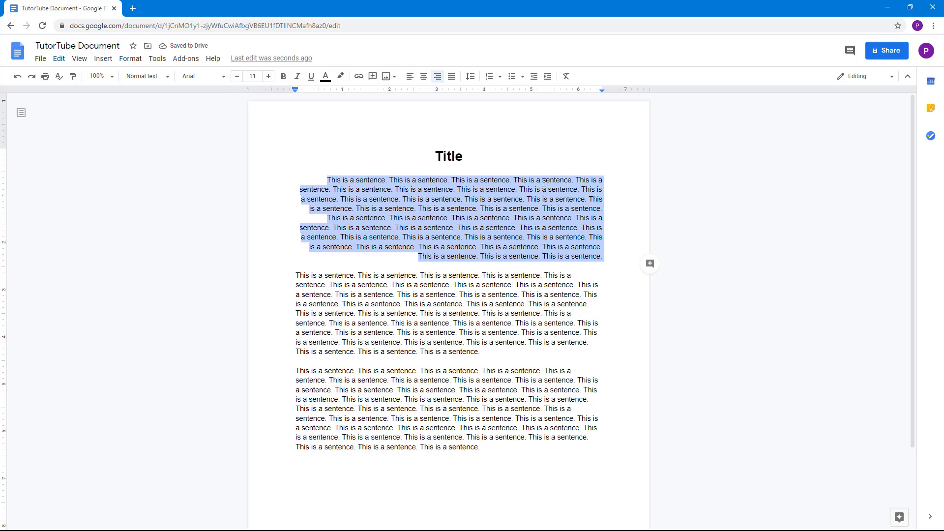
{"action": "left_click", "coordinate": [413, 80]}
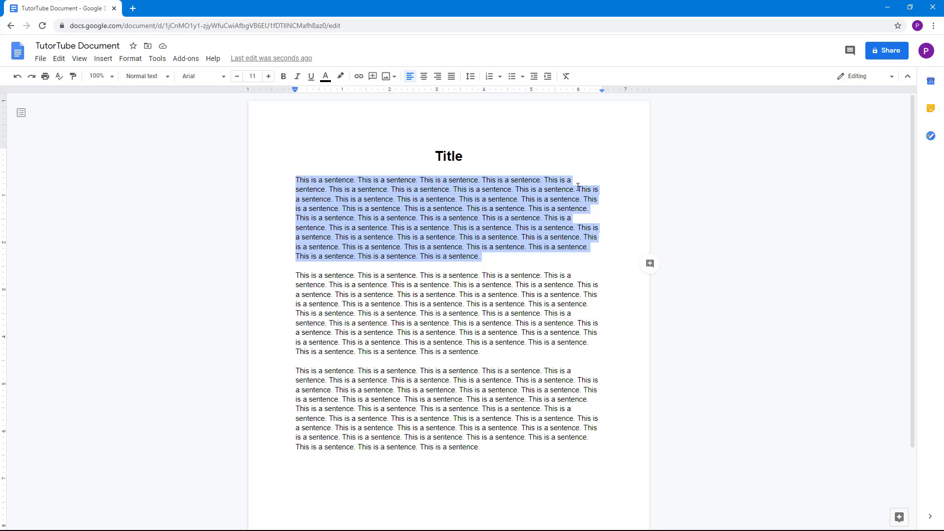
{"action": "left_click", "coordinate": [451, 77]}
{"action": "left_click", "coordinate": [475, 193]}
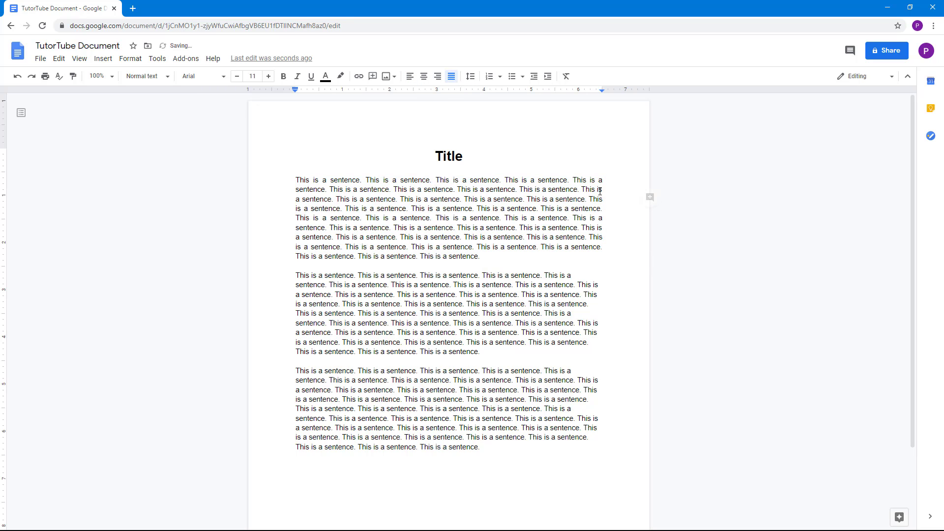
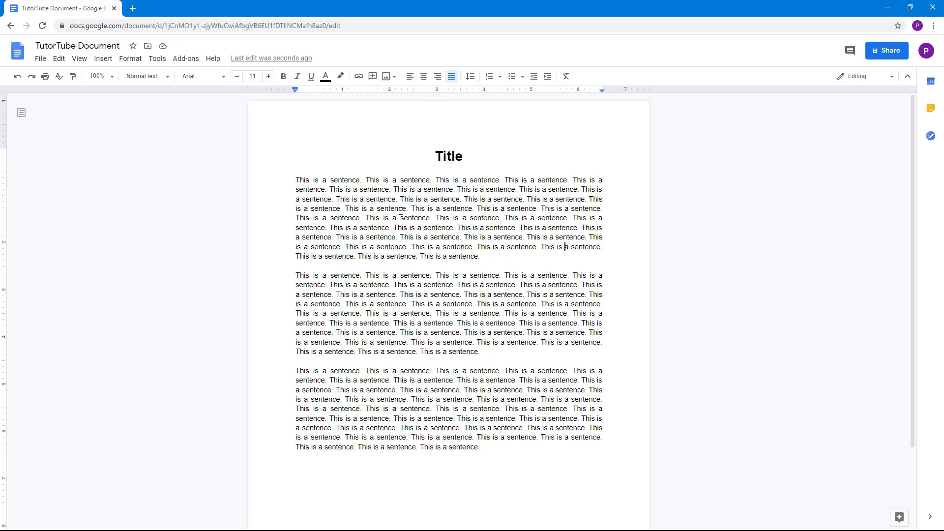
Step: Put the caret in the first paragraph and select its first word
{"action": "left_click_drag", "start_coordinate": [494, 458], "coordinate": [369, 208]}
{"action": "left_click", "coordinate": [479, 238]}
{"action": "left_click", "coordinate": [369, 208]}
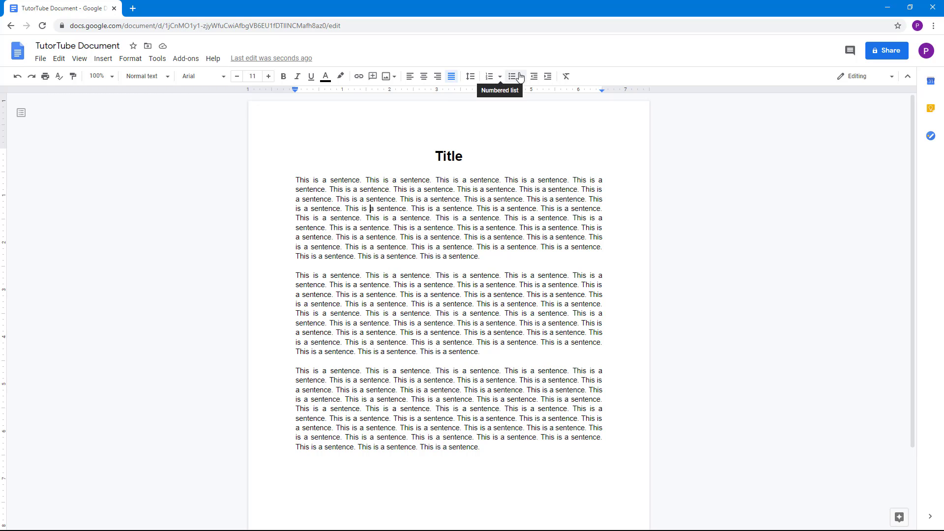
{"action": "left_click", "coordinate": [475, 77]}
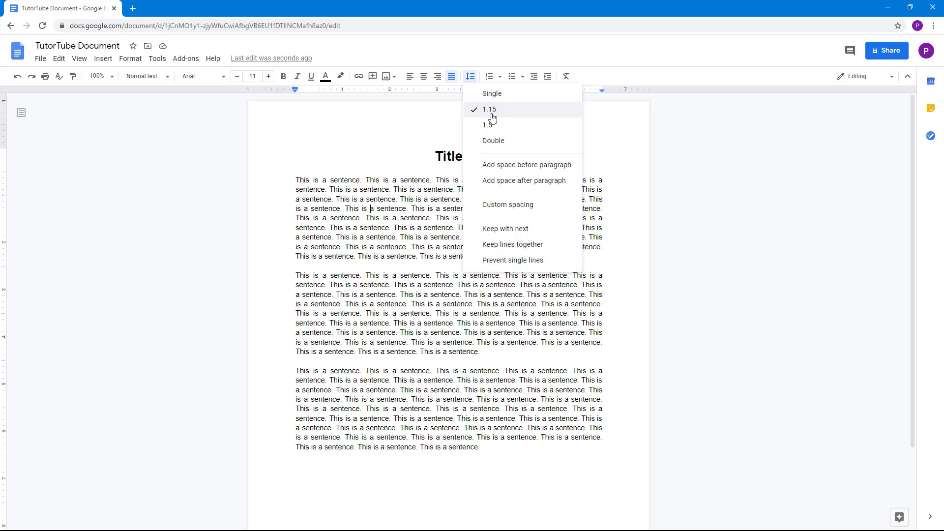
{"action": "left_click", "coordinate": [310, 183]}
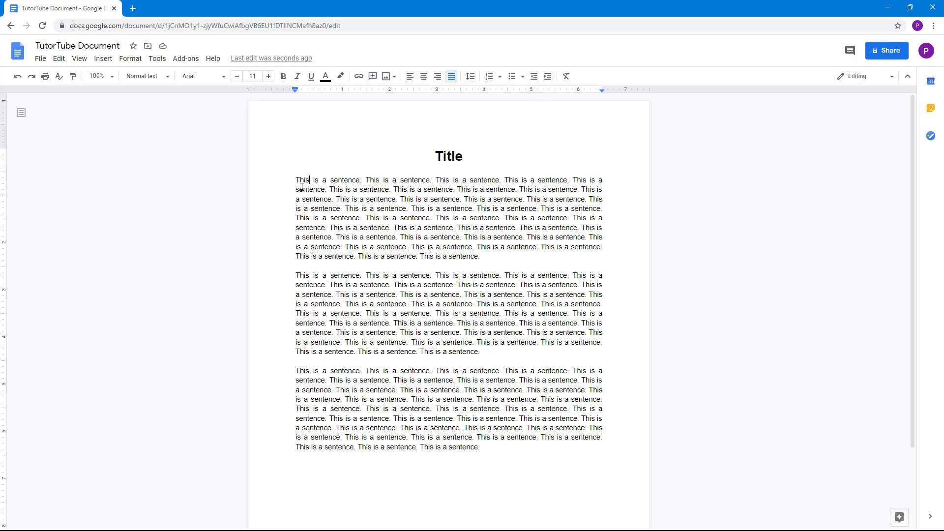
{"action": "left_click_drag", "start_coordinate": [296, 182], "coordinate": [306, 182]}
Step: Zoom to 200%, reselect 'This', and set the first paragraph to single spacing
{"action": "left_click", "coordinate": [105, 76]}
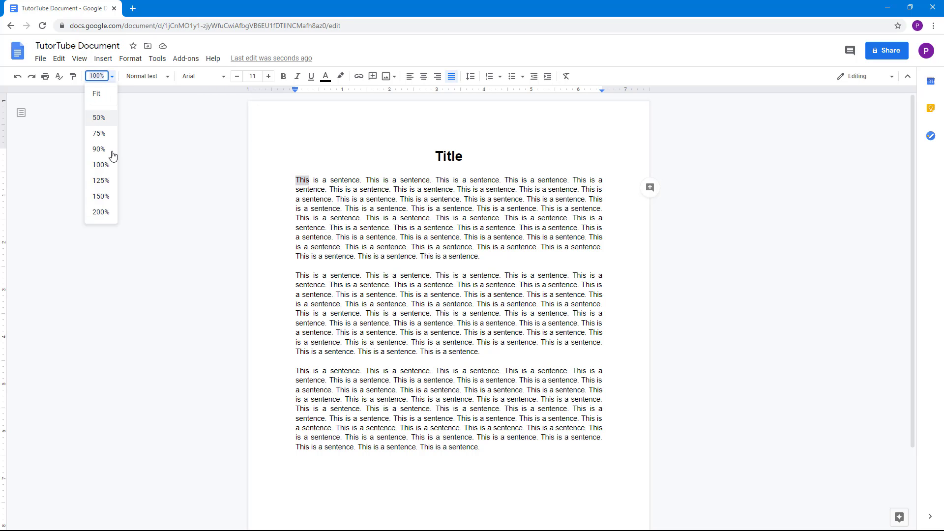
{"action": "left_click", "coordinate": [101, 212]}
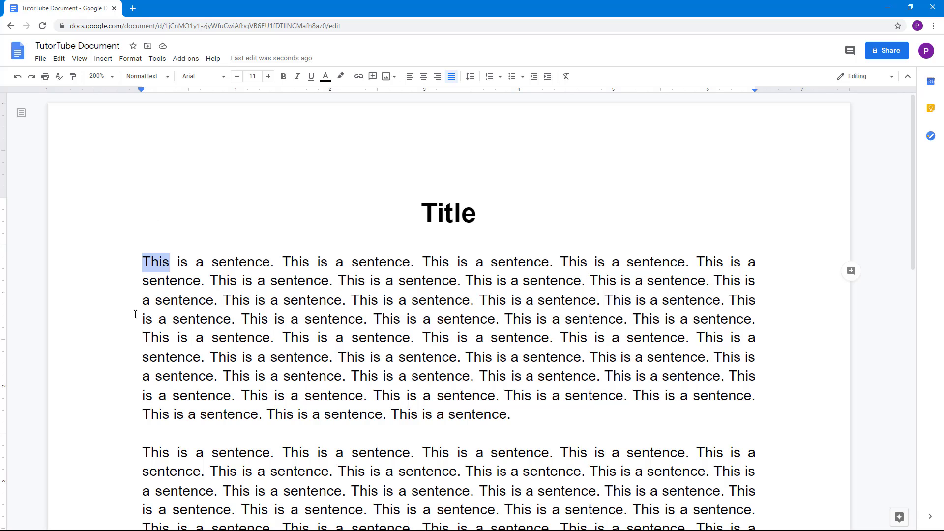
{"action": "left_click_drag", "start_coordinate": [143, 261], "coordinate": [167, 262]}
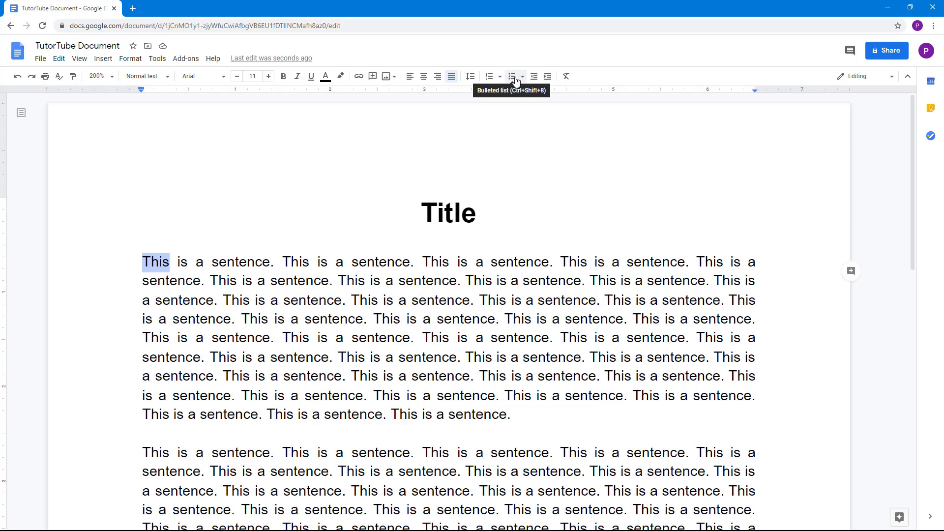
{"action": "left_click", "coordinate": [470, 77]}
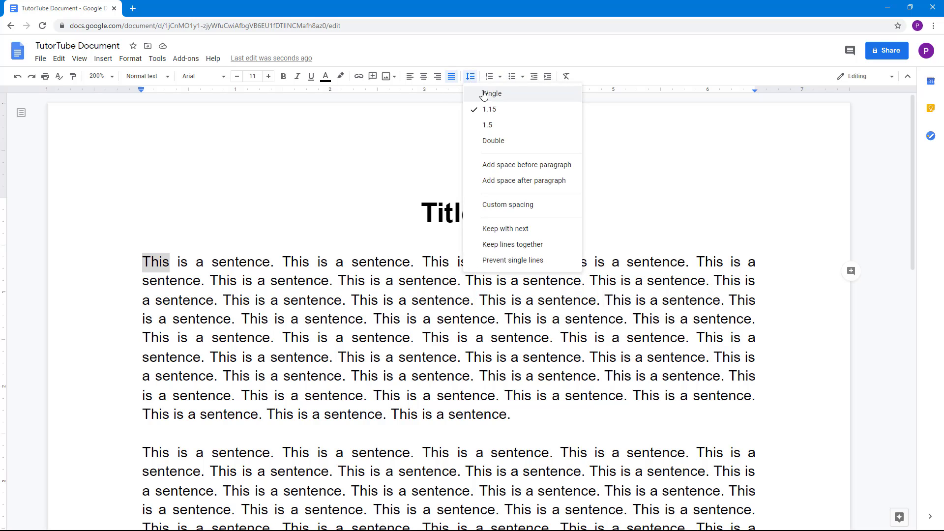
{"action": "left_click", "coordinate": [486, 98]}
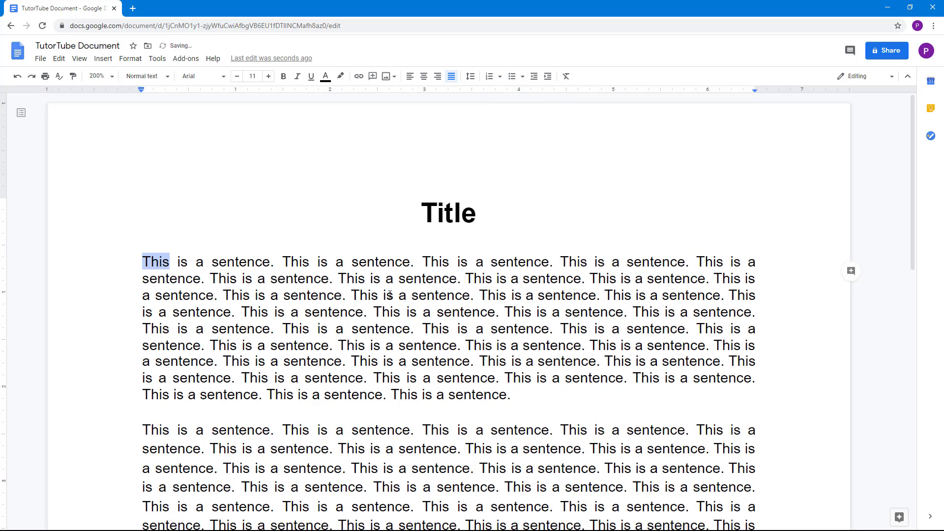
{"action": "scroll", "coordinate": [339, 410], "scroll_direction": "down", "scroll_amount": 3}
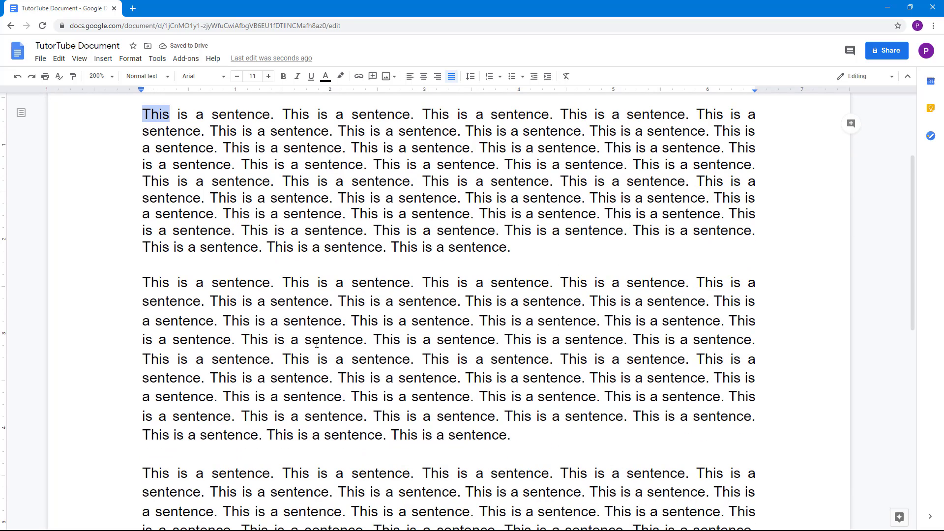
Step: Set the first paragraph's line spacing to 1.5 (after trying Double) and add space before it
{"action": "left_click", "coordinate": [470, 77]}
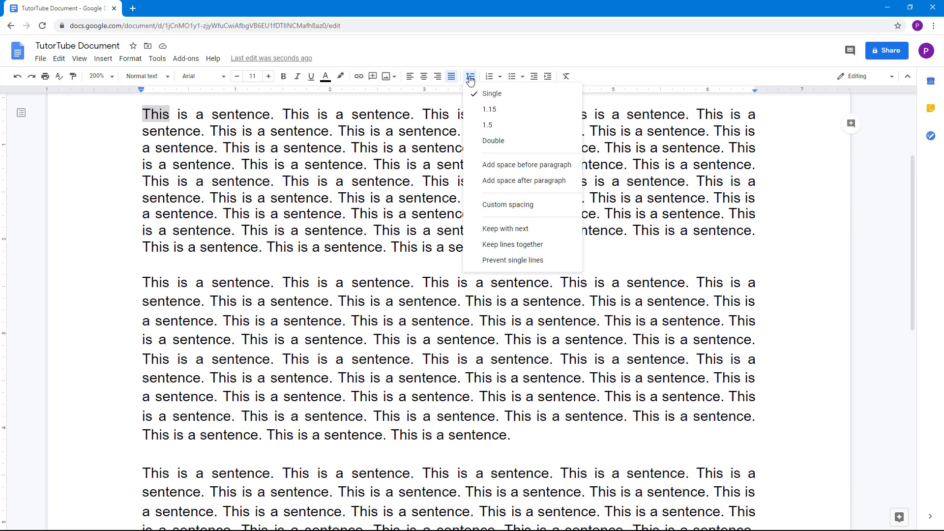
{"action": "left_click", "coordinate": [491, 141]}
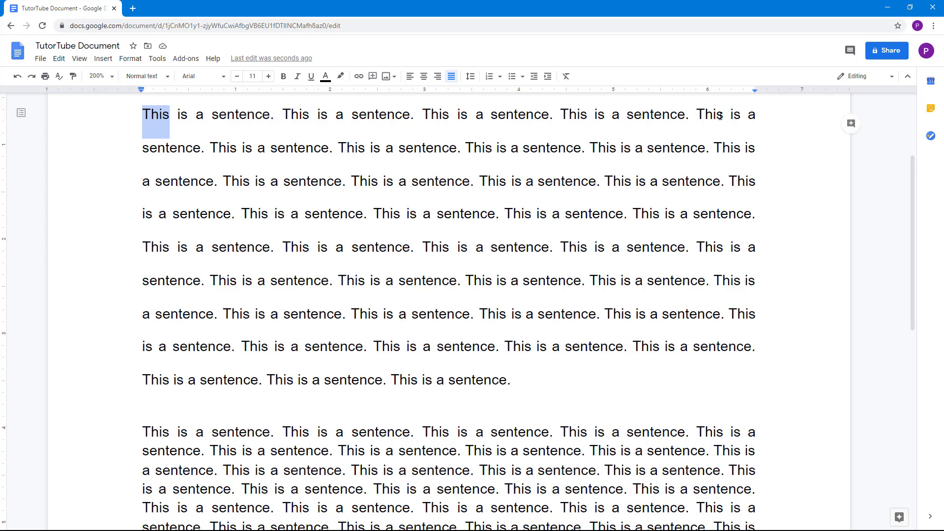
{"action": "left_click", "coordinate": [470, 76]}
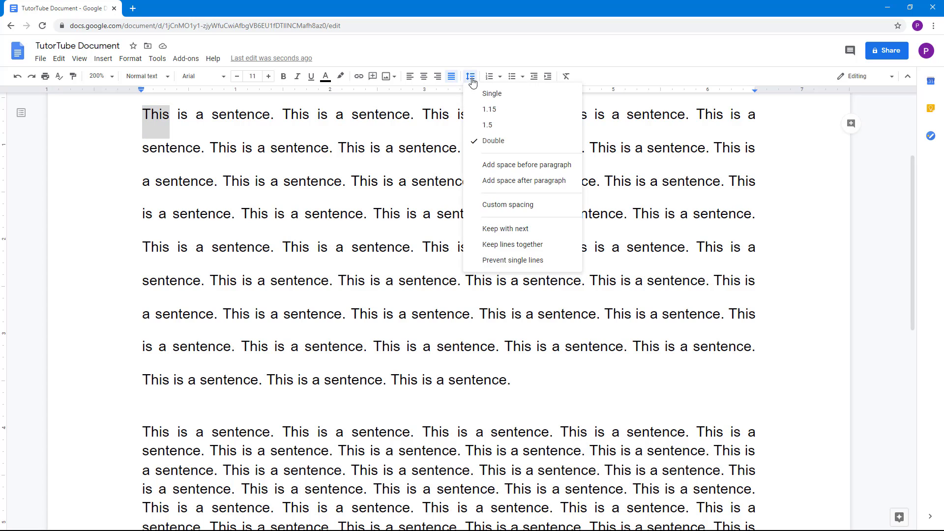
{"action": "left_click", "coordinate": [497, 127]}
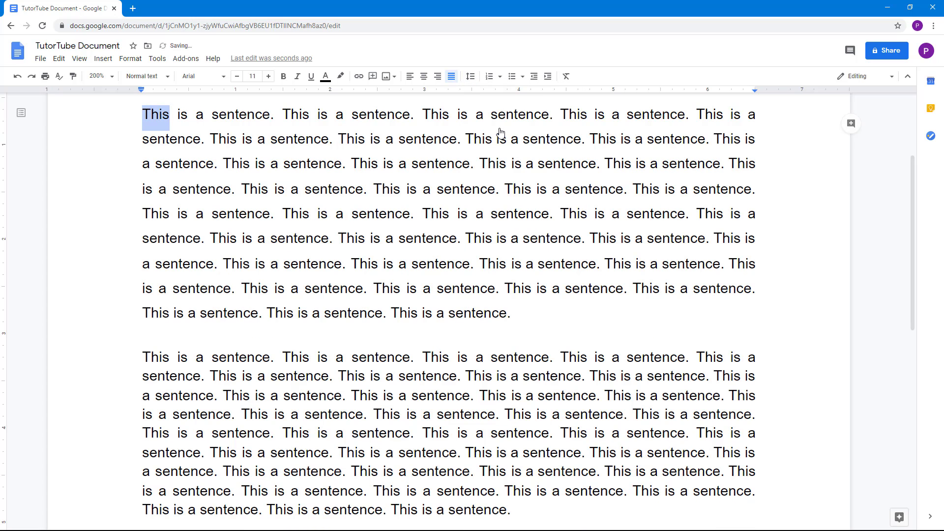
{"action": "left_click", "coordinate": [471, 78]}
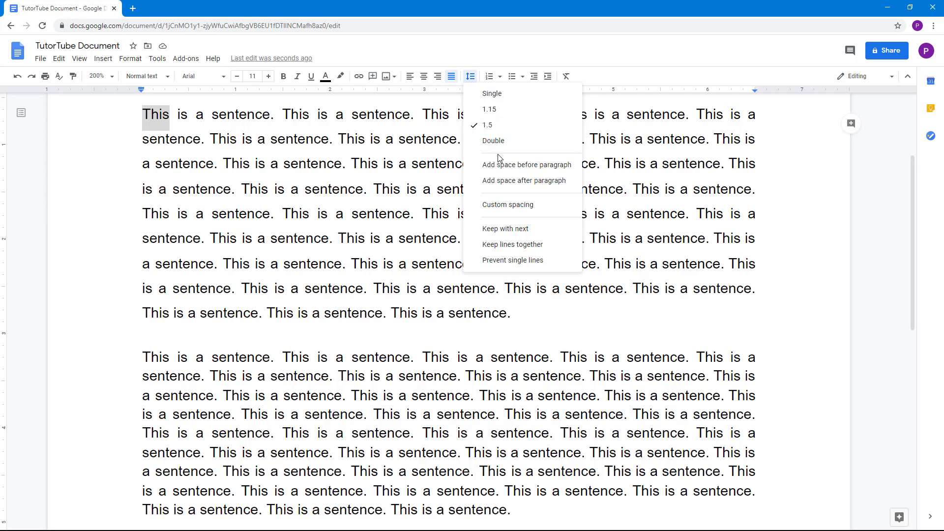
{"action": "left_click", "coordinate": [520, 165]}
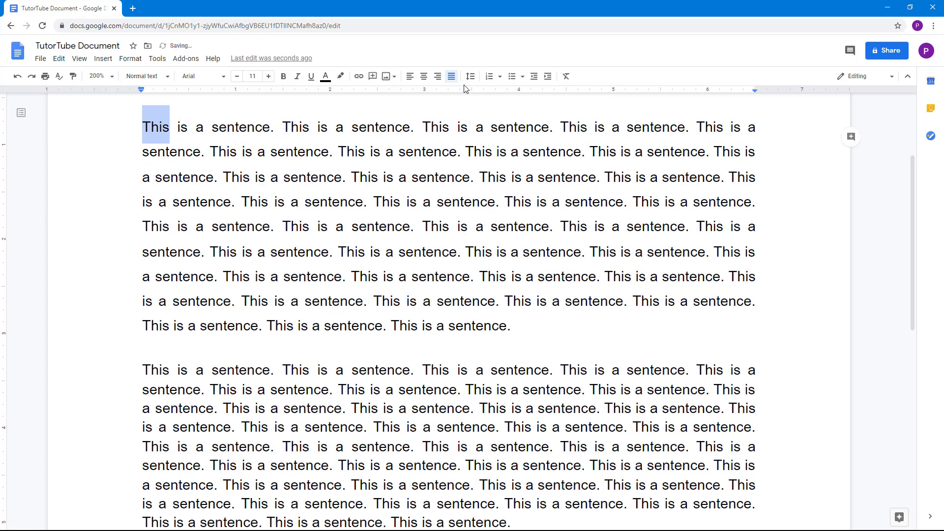
Step: Delete the blank line between the first and second paragraphs
{"action": "left_click", "coordinate": [481, 95]}
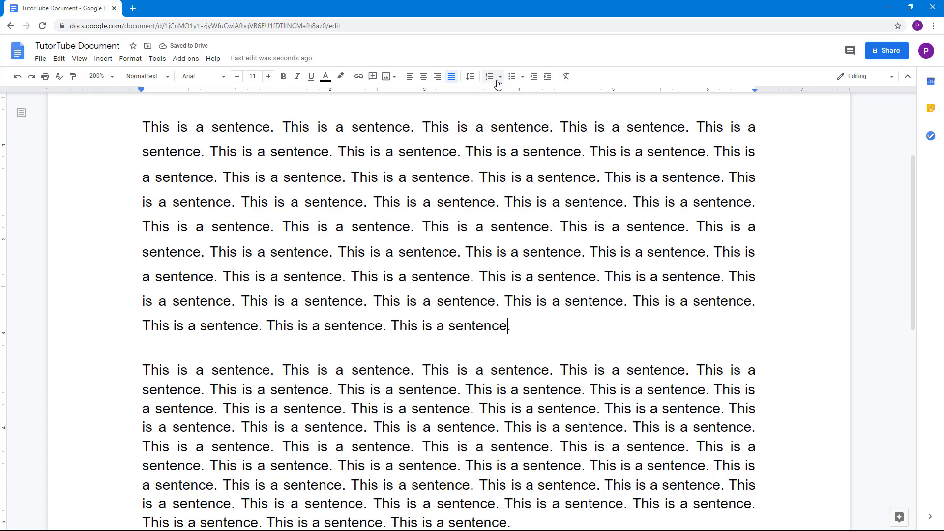
{"action": "left_click", "coordinate": [219, 354]}
{"action": "key", "text": "BackSpace"}
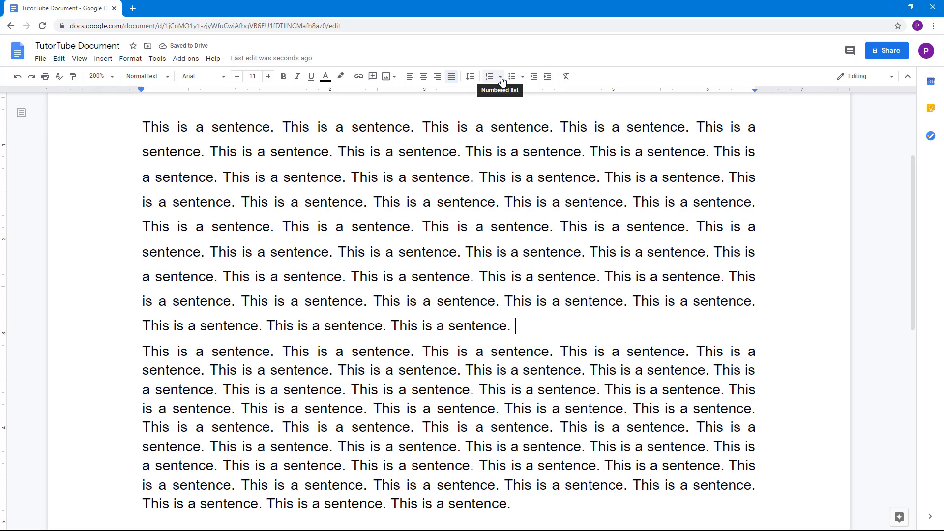
{"action": "left_click", "coordinate": [178, 125]}
{"action": "left_click", "coordinate": [540, 316]}
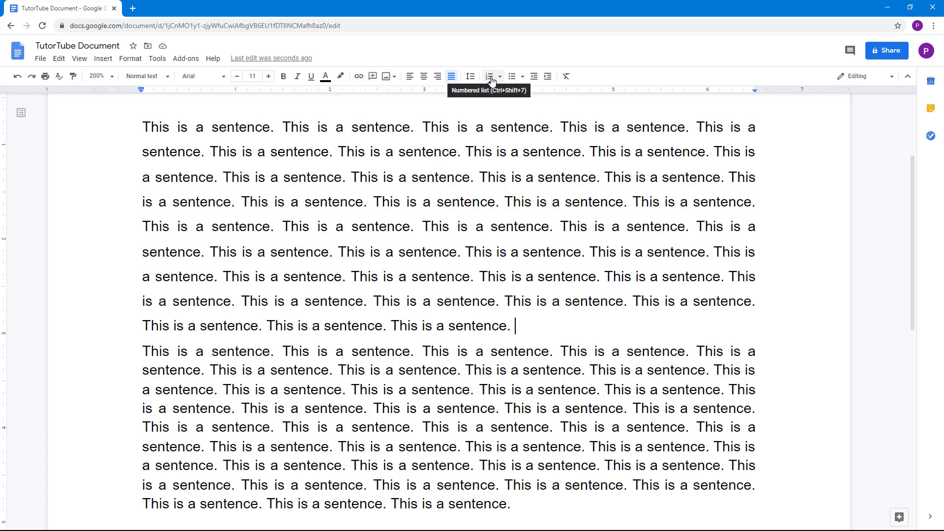
Step: Add space after the first paragraph and remove the space before it
{"action": "left_click", "coordinate": [470, 76]}
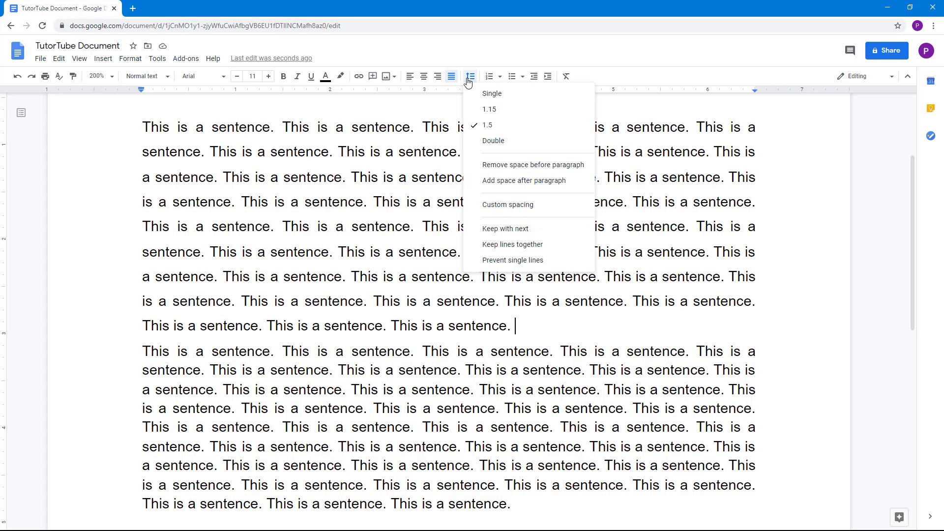
{"action": "left_click", "coordinate": [524, 182]}
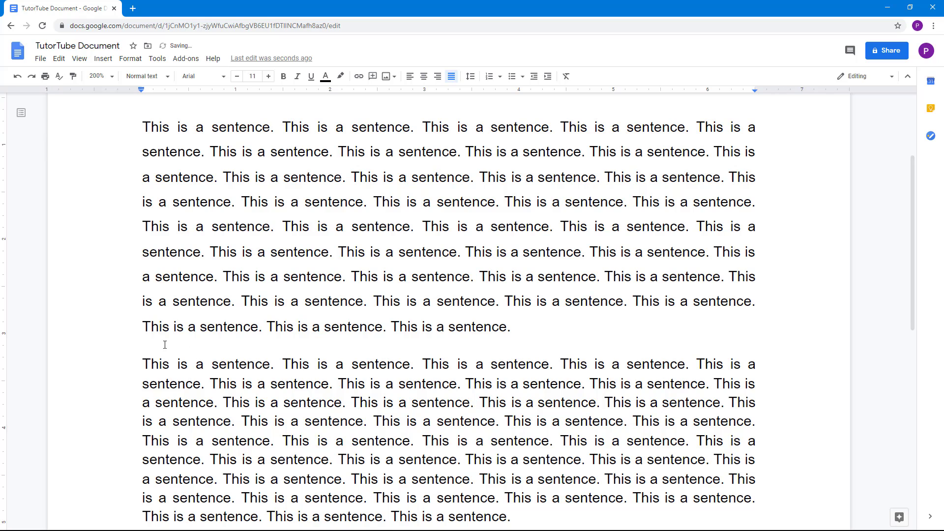
{"action": "left_click", "coordinate": [144, 343]}
{"action": "left_click", "coordinate": [471, 78]}
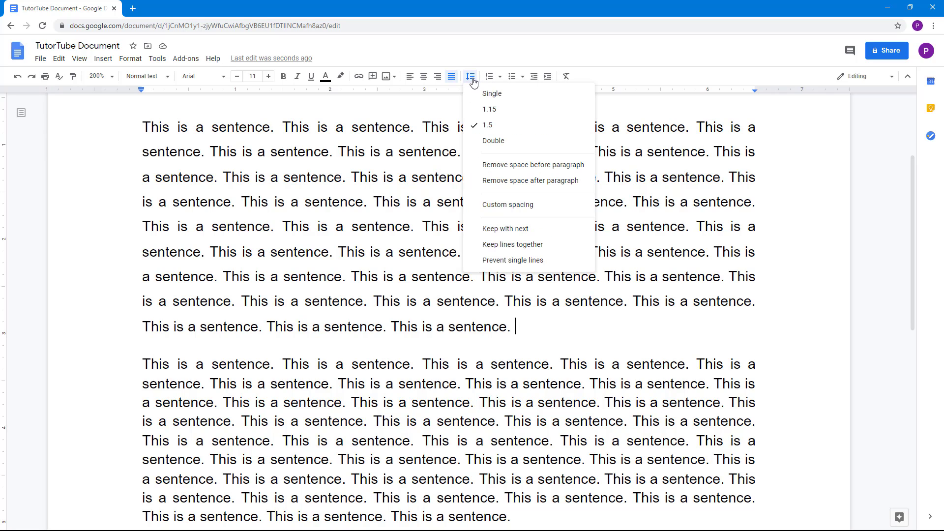
{"action": "left_click", "coordinate": [539, 167]}
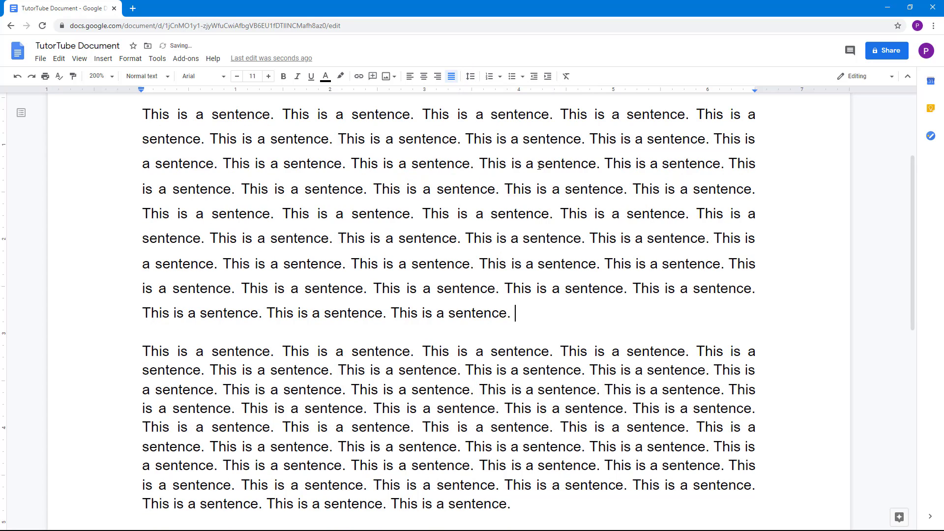
{"action": "scroll", "coordinate": [340, 219], "scroll_direction": "up", "scroll_amount": 3}
{"action": "scroll", "coordinate": [323, 285], "scroll_direction": "down", "scroll_amount": 5}
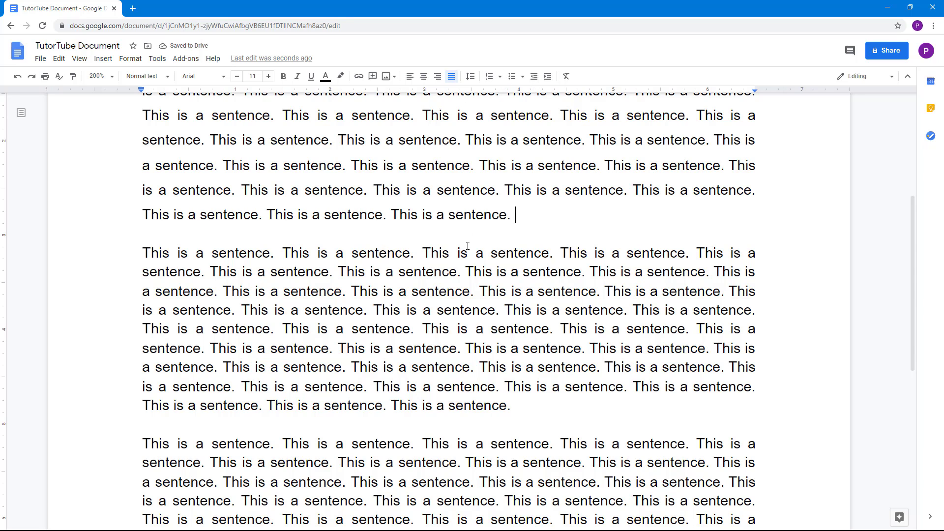
Step: Try list and indent options on the first paragraph, leaving it unchanged
{"action": "left_click", "coordinate": [499, 76]}
{"action": "left_click", "coordinate": [499, 77]}
{"action": "key", "text": "ctrl+bracketright"}
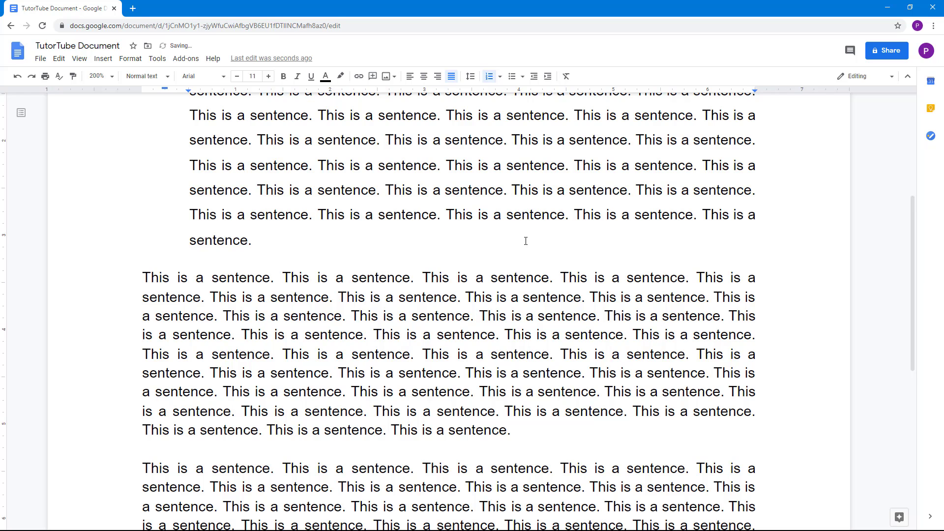
{"action": "key", "text": "ctrl+bracketleft"}
Step: Delete the blank line after paragraph two and add space after that paragraph instead
{"action": "left_click", "coordinate": [401, 423]}
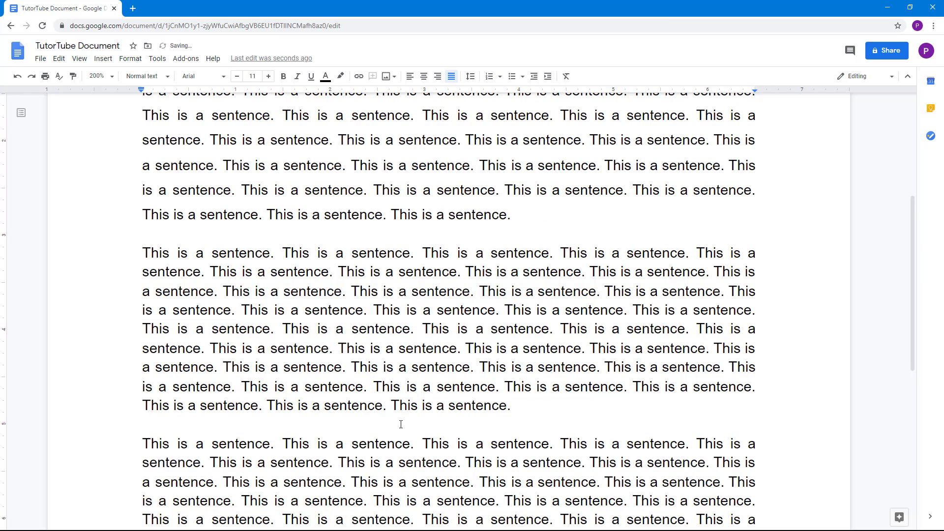
{"action": "key", "text": "BackSpace"}
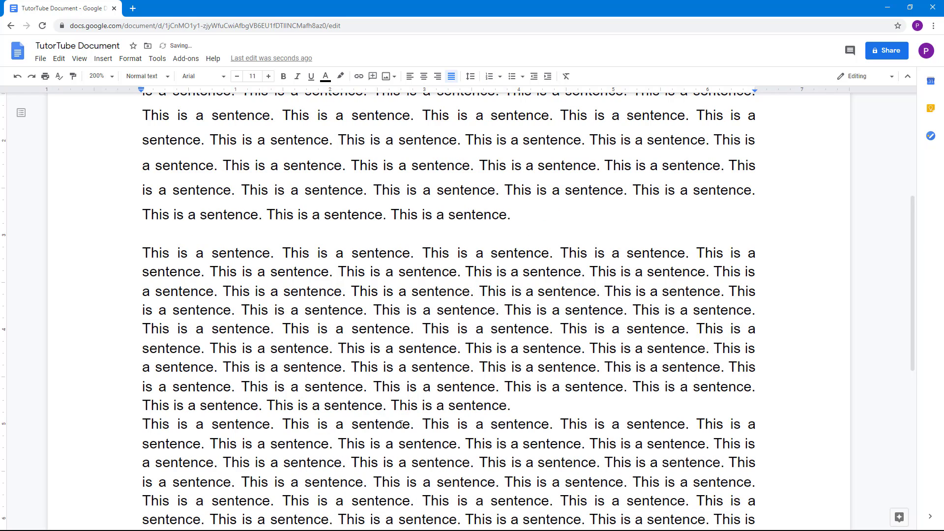
{"action": "key", "text": "Return"}
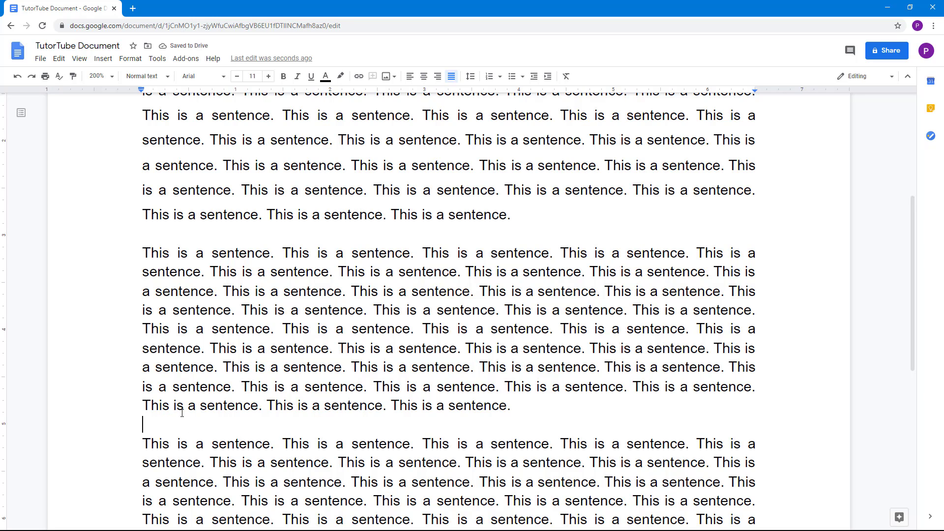
{"action": "key", "text": "BackSpace"}
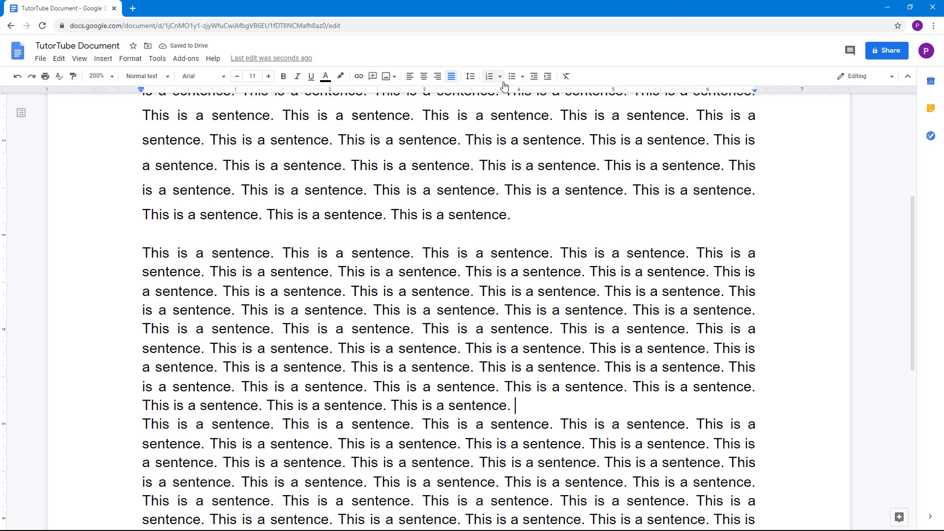
{"action": "left_click", "coordinate": [473, 78]}
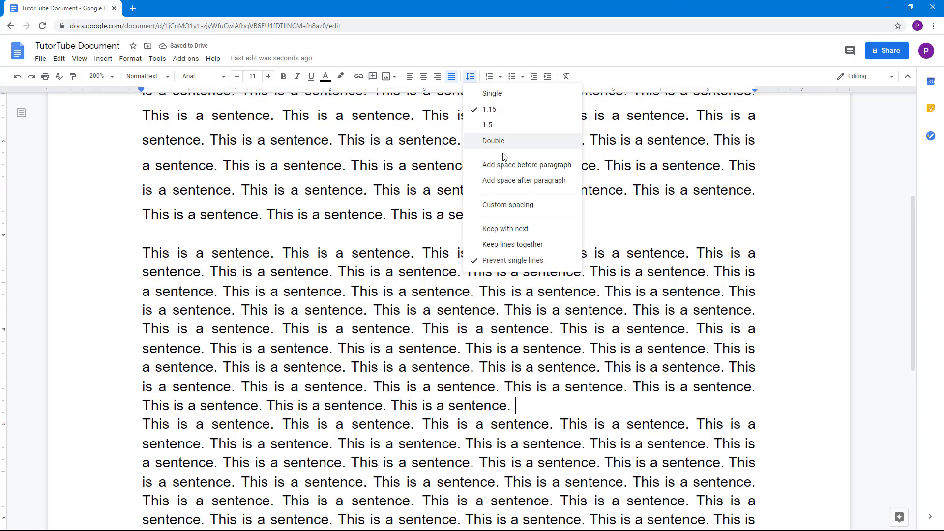
{"action": "left_click", "coordinate": [520, 181]}
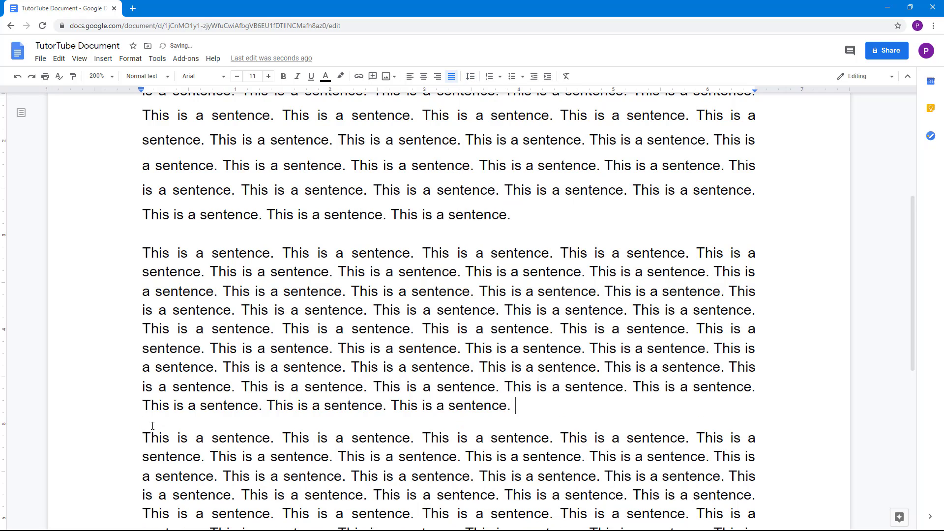
{"action": "scroll", "coordinate": [246, 319], "scroll_direction": "up", "scroll_amount": 3}
{"action": "scroll", "coordinate": [305, 229], "scroll_direction": "down", "scroll_amount": 2}
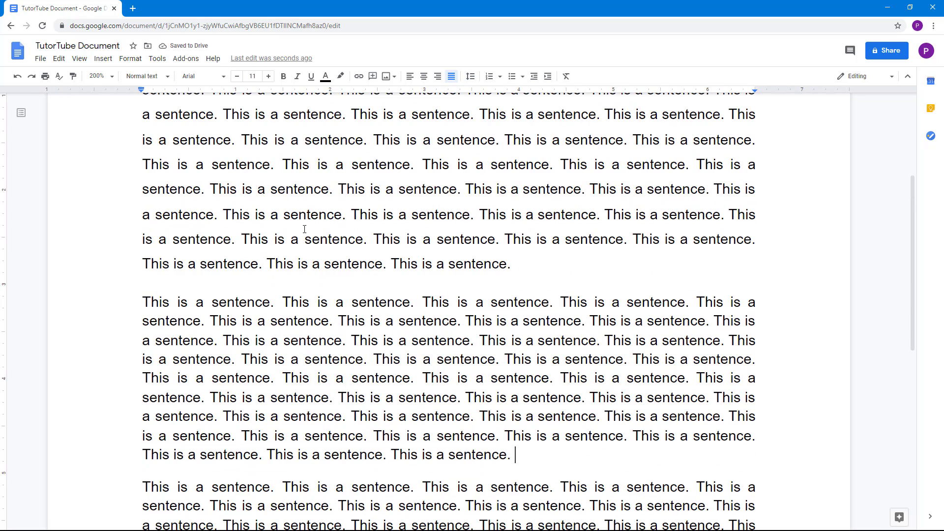
{"action": "scroll", "coordinate": [519, 268], "scroll_direction": "up", "scroll_amount": 3}
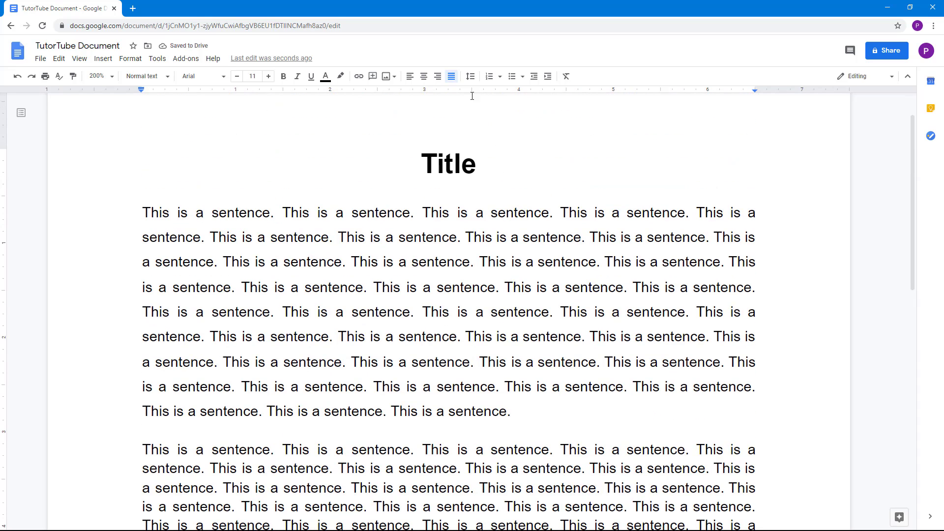
{"action": "left_click", "coordinate": [472, 78]}
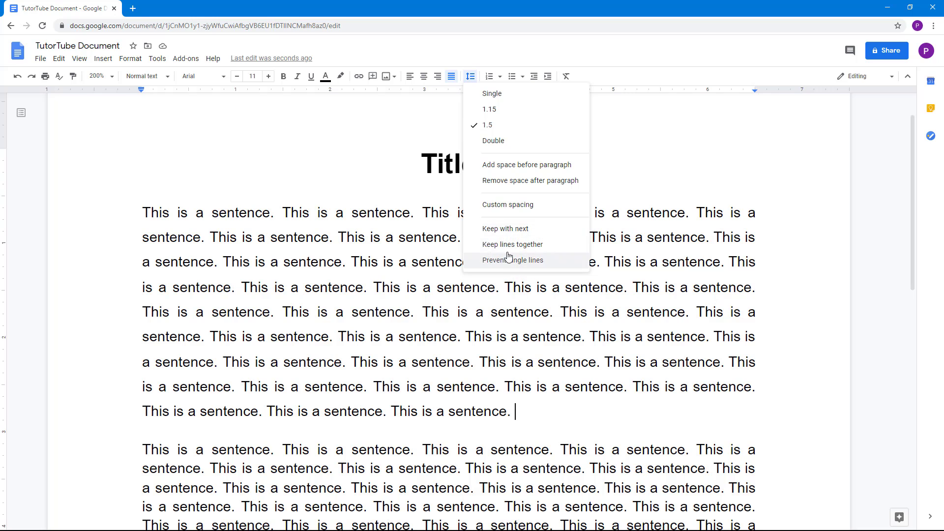
Step: Apply custom spacing to the first paragraph: line spacing 3, before 0, after 20
{"action": "left_click", "coordinate": [511, 212]}
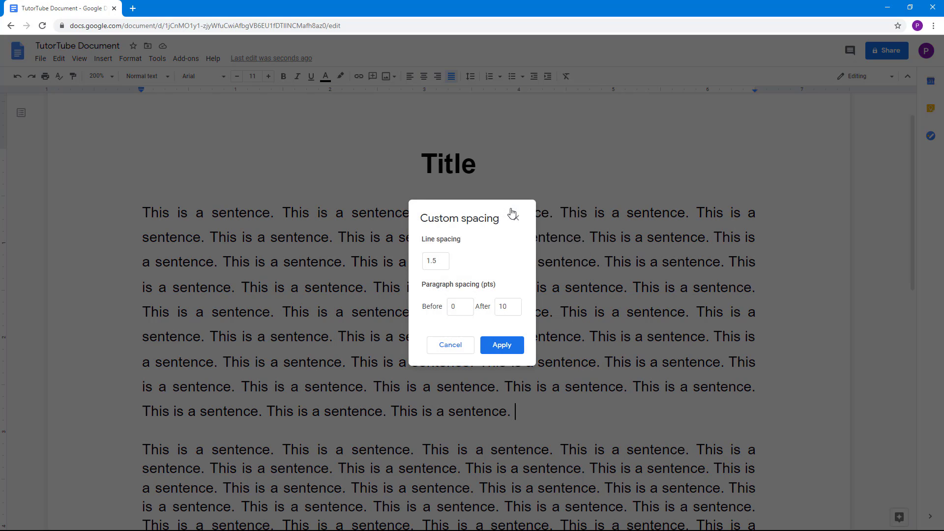
{"action": "left_click_drag", "start_coordinate": [446, 261], "coordinate": [418, 266]}
{"action": "type", "text": "3"}
{"action": "left_click", "coordinate": [461, 308]}
{"action": "left_click_drag", "start_coordinate": [453, 309], "coordinate": [446, 311]}
{"action": "double_click", "coordinate": [505, 305]}
{"action": "type", "text": "20"}
{"action": "left_click", "coordinate": [509, 346]}
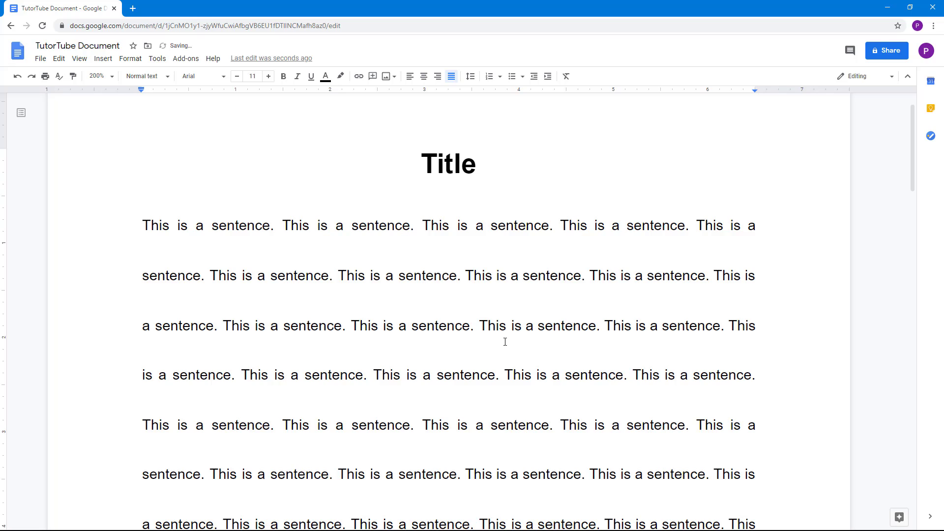
Step: Select the whole first paragraph and set its line spacing to 1.15
{"action": "scroll", "coordinate": [492, 339], "scroll_direction": "down", "scroll_amount": 8}
{"action": "scroll", "coordinate": [505, 340], "scroll_direction": "up", "scroll_amount": 4}
{"action": "left_click", "coordinate": [431, 327]}
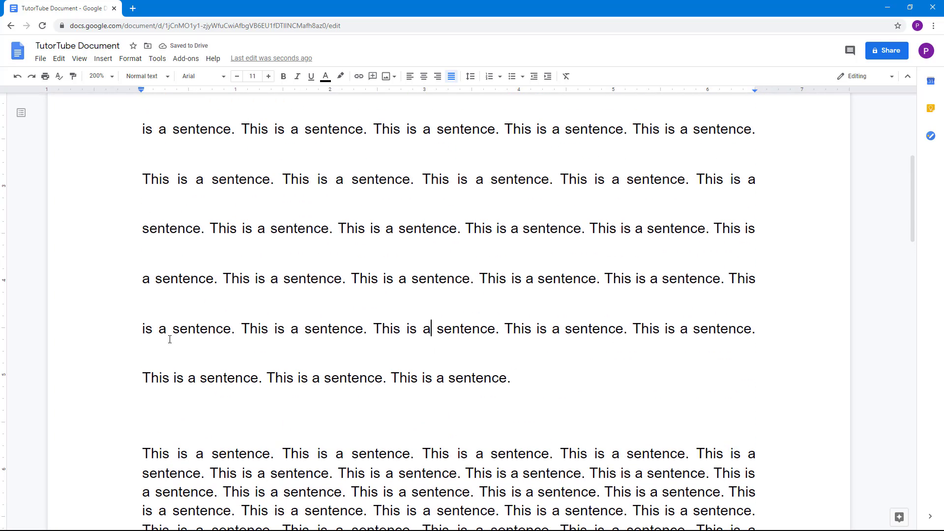
{"action": "left_click_drag", "start_coordinate": [525, 385], "coordinate": [211, 186]}
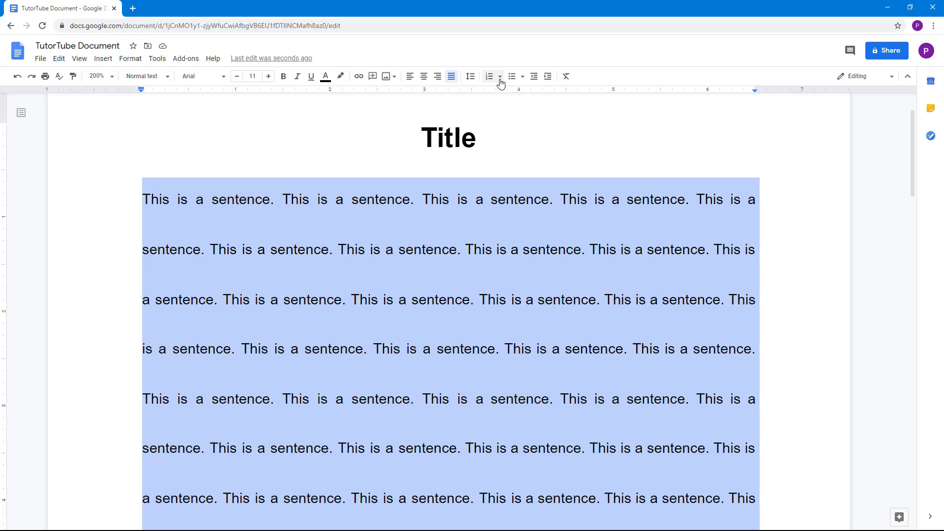
{"action": "left_click", "coordinate": [470, 77]}
{"action": "left_click", "coordinate": [492, 109]}
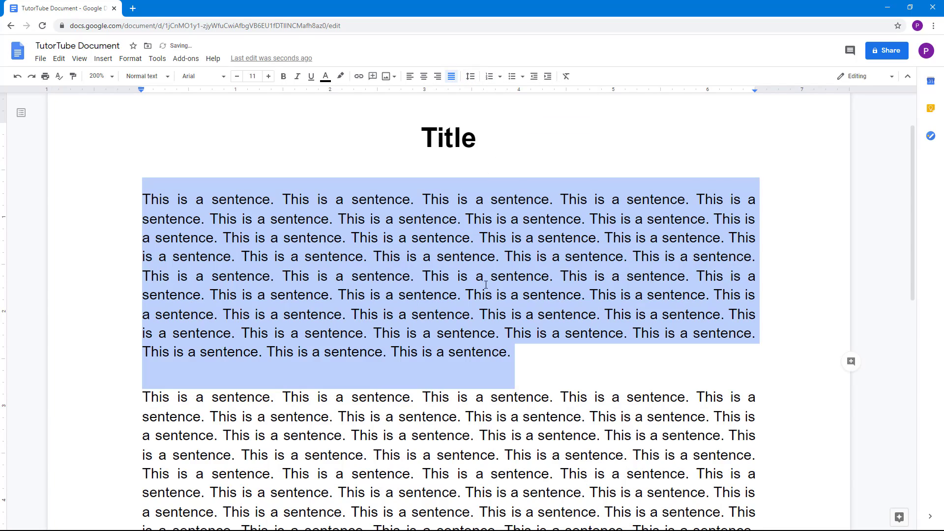
{"action": "left_click", "coordinate": [485, 368]}
{"action": "scroll", "coordinate": [515, 317], "scroll_direction": "down", "scroll_amount": 5}
{"action": "scroll", "coordinate": [511, 318], "scroll_direction": "up", "scroll_amount": 4}
{"action": "scroll", "coordinate": [509, 318], "scroll_direction": "up", "scroll_amount": 1}
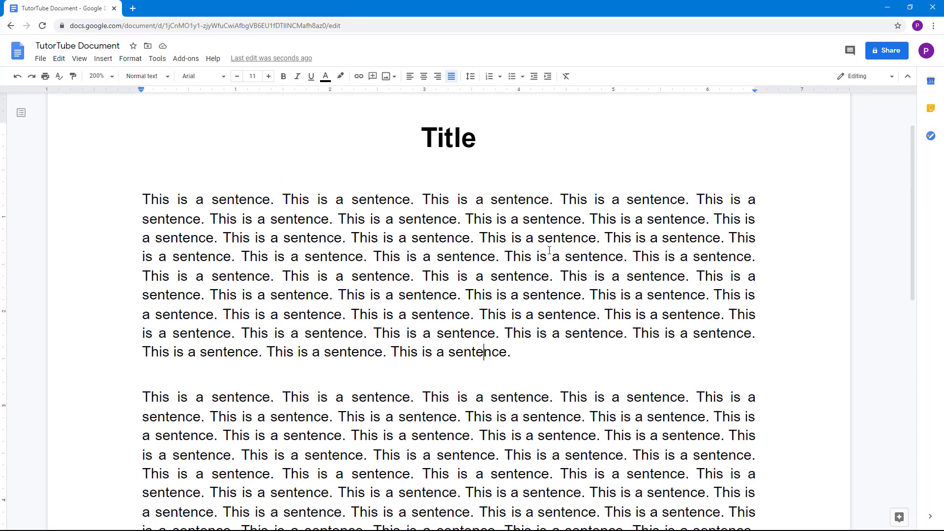
{"action": "left_click", "coordinate": [143, 200]}
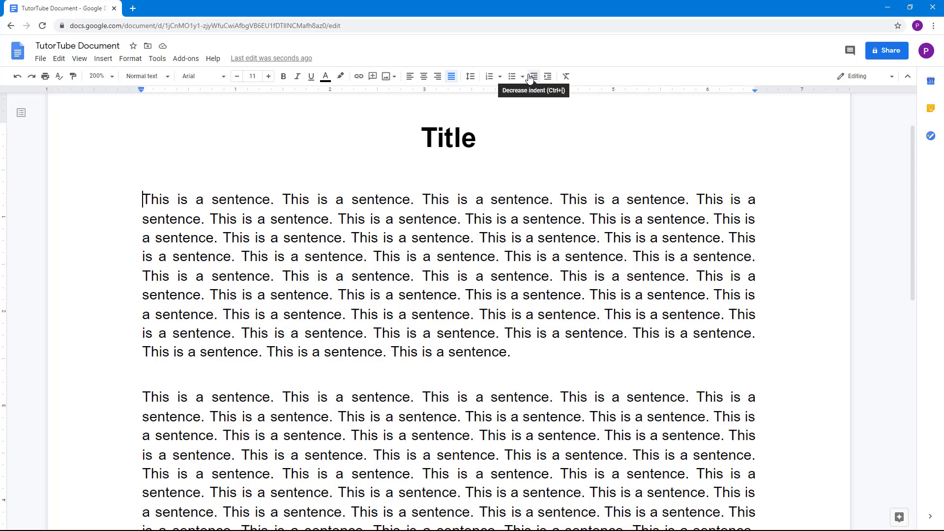
{"action": "left_click", "coordinate": [548, 77]}
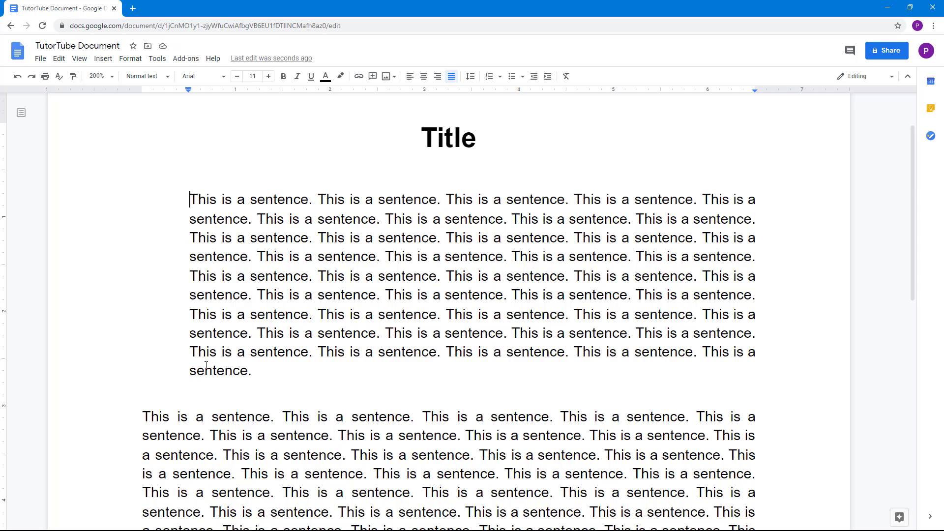
{"action": "scroll", "coordinate": [206, 365], "scroll_direction": "down", "scroll_amount": 4}
{"action": "scroll", "coordinate": [286, 200], "scroll_direction": "up", "scroll_amount": 6}
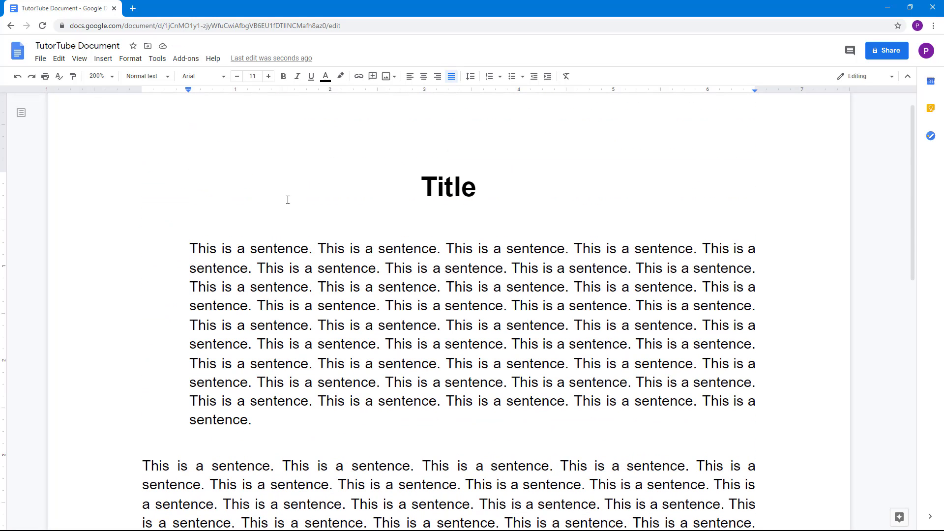
{"action": "left_click", "coordinate": [549, 77]}
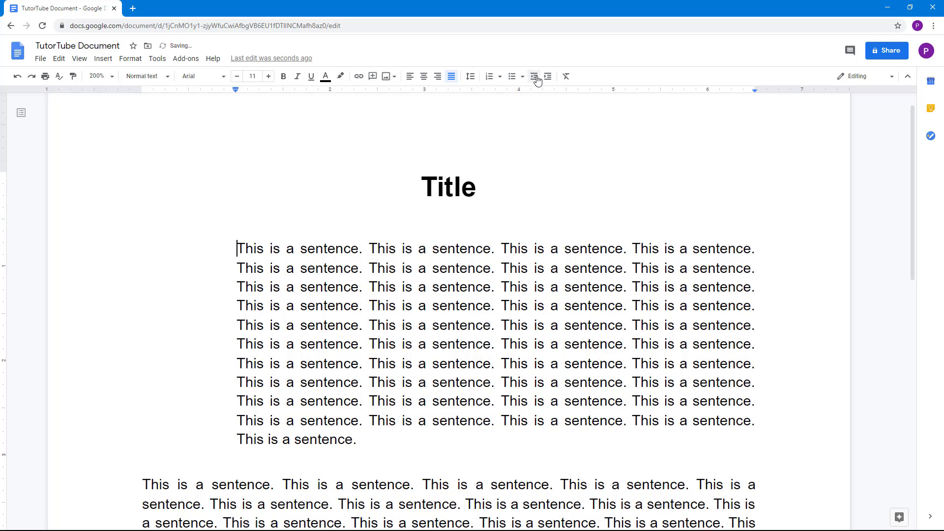
{"action": "left_click", "coordinate": [534, 76]}
{"action": "left_click", "coordinate": [534, 76]}
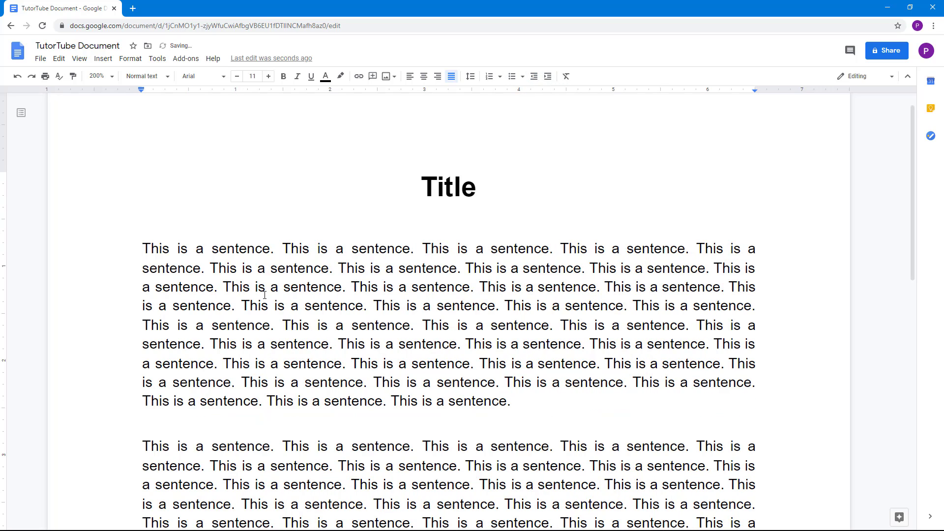
{"action": "scroll", "coordinate": [264, 295], "scroll_direction": "down", "scroll_amount": 5}
{"action": "scroll", "coordinate": [265, 218], "scroll_direction": "up", "scroll_amount": 3}
Step: Indent the second paragraph one step and cut it down to its first six sentences
{"action": "left_click", "coordinate": [143, 300]}
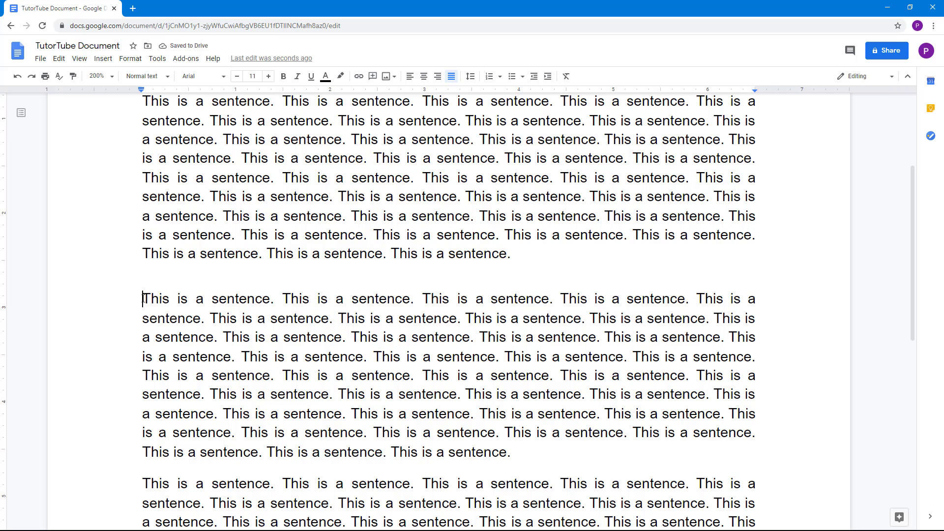
{"action": "left_click", "coordinate": [548, 76]}
{"action": "left_click_drag", "start_coordinate": [283, 471], "coordinate": [381, 319]}
{"action": "key", "text": "BackSpace"}
{"action": "double_click", "coordinate": [393, 319]}
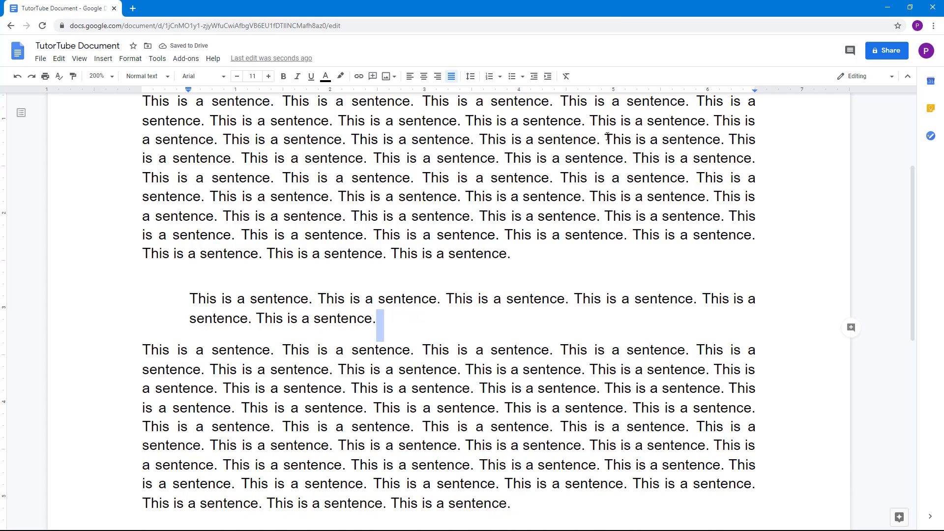
{"action": "left_click", "coordinate": [547, 77]}
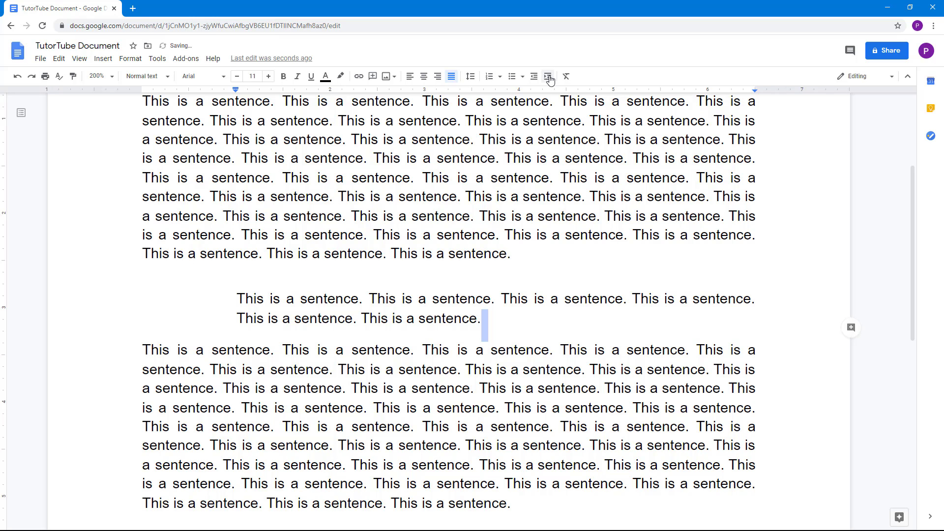
{"action": "left_click", "coordinate": [531, 77]}
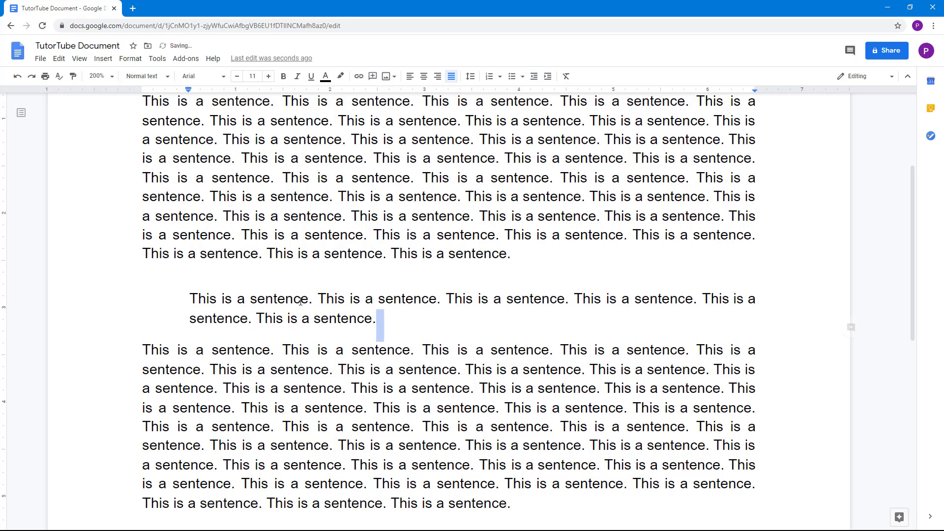
Step: Italicize the indented paragraph and wrap it in quotation marks
{"action": "left_click_drag", "start_coordinate": [378, 319], "coordinate": [190, 294]}
{"action": "left_click", "coordinate": [297, 77]}
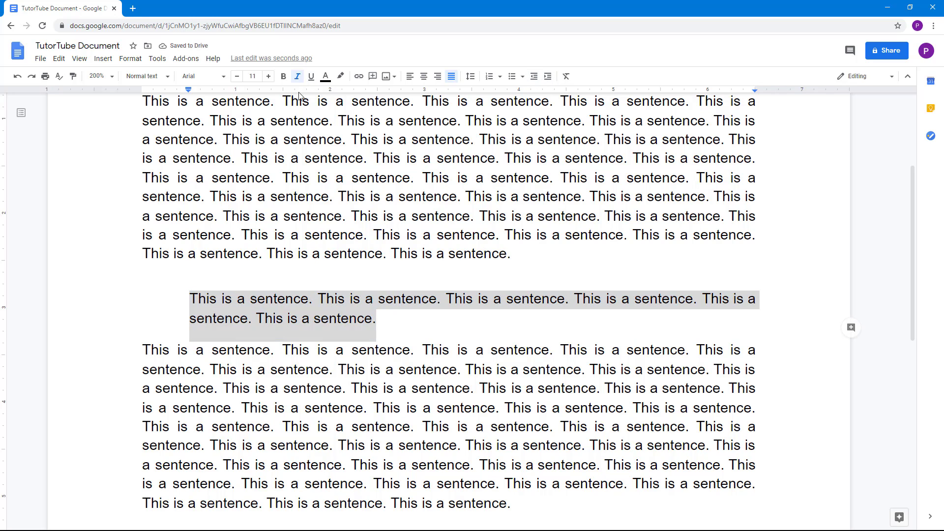
{"action": "left_click", "coordinate": [380, 273]}
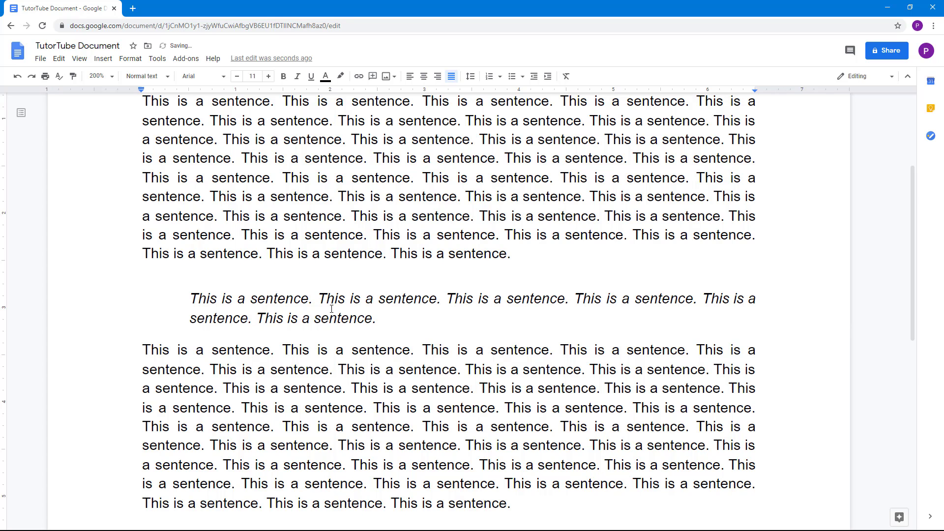
{"action": "scroll", "coordinate": [233, 239], "scroll_direction": "down", "scroll_amount": 2}
{"action": "left_click", "coordinate": [191, 202]}
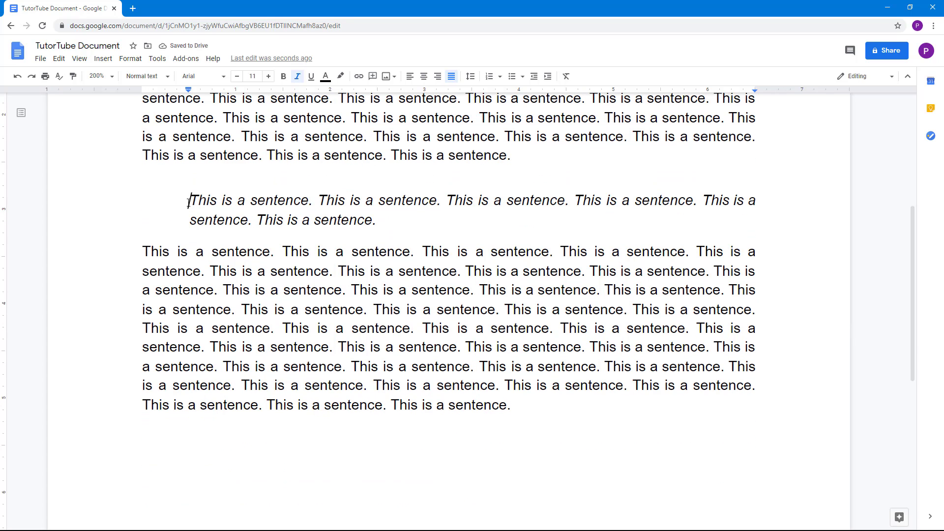
{"action": "type", "text": "\""}
{"action": "left_click", "coordinate": [378, 220]}
{"action": "type", "text": "\""}
{"action": "left_click", "coordinate": [415, 248]}
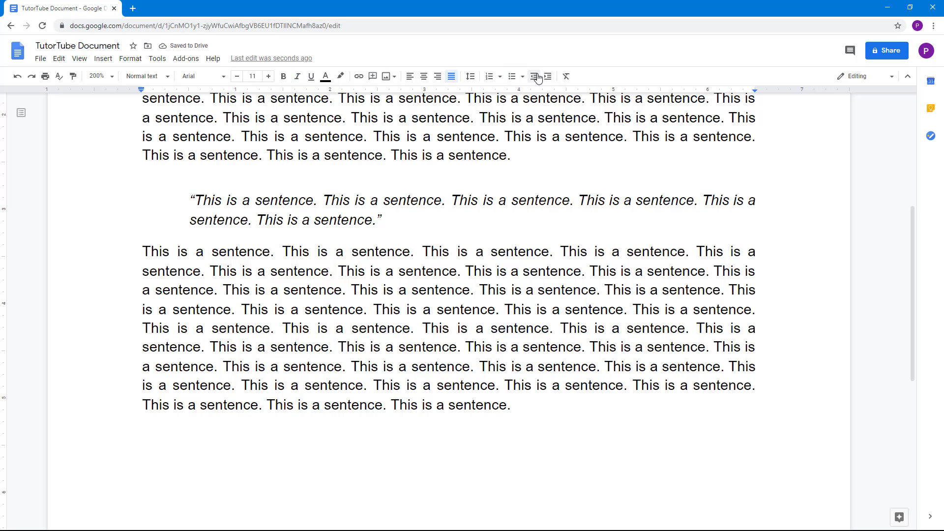
{"action": "left_click", "coordinate": [438, 219]}
Step: Remove the quote's indent and then restore it
{"action": "left_click", "coordinate": [535, 76]}
{"action": "left_click", "coordinate": [548, 76]}
{"action": "left_click", "coordinate": [175, 199]}
Step: Add a Tab first-line indent to the first paragraph, then remove it
{"action": "scroll", "coordinate": [199, 236], "scroll_direction": "up", "scroll_amount": 5}
{"action": "left_click", "coordinate": [145, 241]}
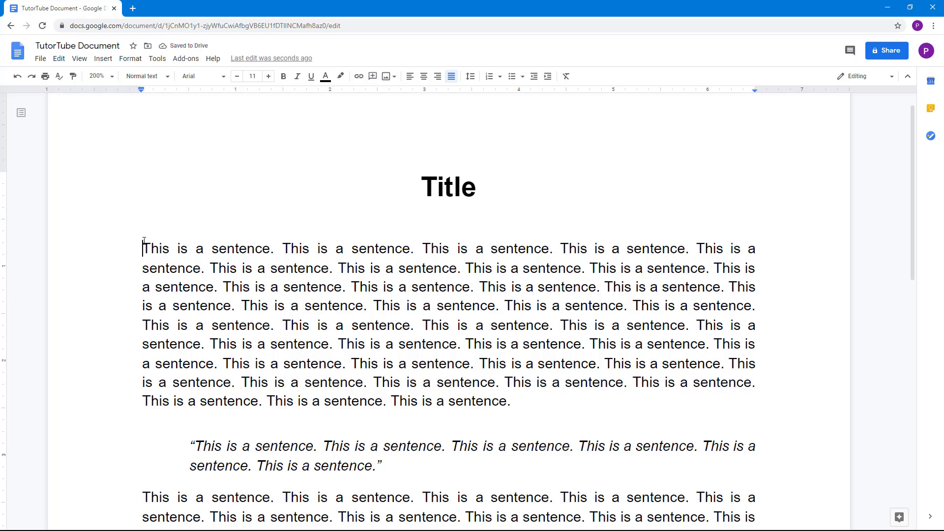
{"action": "key", "text": "Tab"}
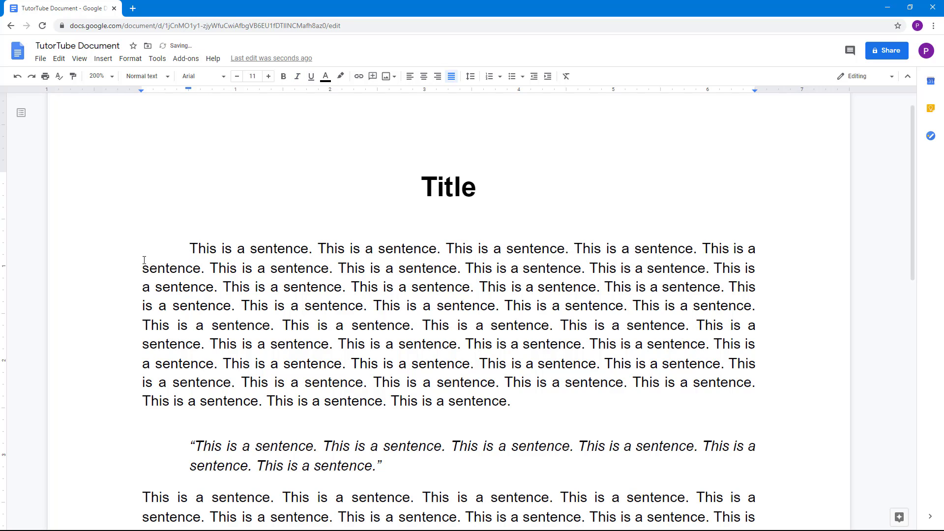
{"action": "key", "text": "BackSpace"}
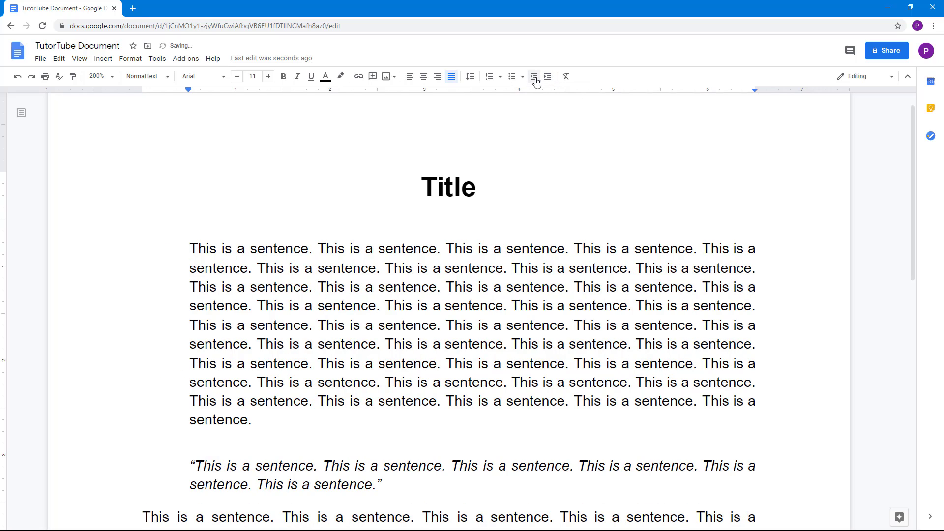
{"action": "scroll", "coordinate": [511, 219], "scroll_direction": "down", "scroll_amount": 7}
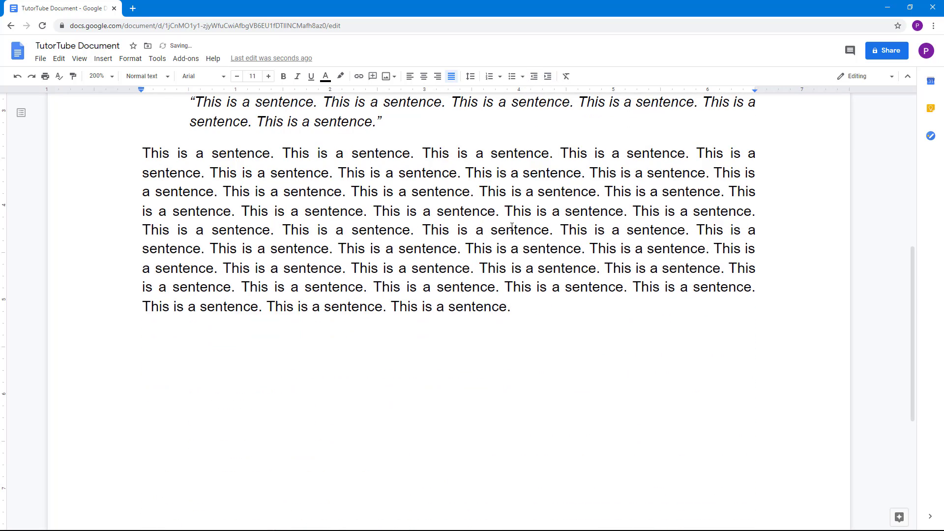
Step: Scroll through the document to review the unindented first paragraph and indented italic quote
{"action": "scroll", "coordinate": [509, 230], "scroll_direction": "up", "scroll_amount": 4}
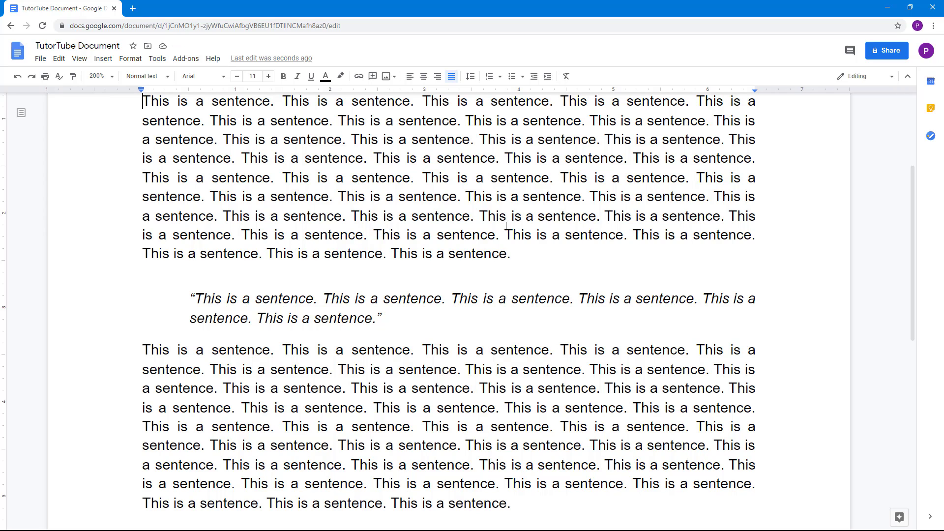
{"action": "scroll", "coordinate": [571, 265], "scroll_direction": "up", "scroll_amount": 4}
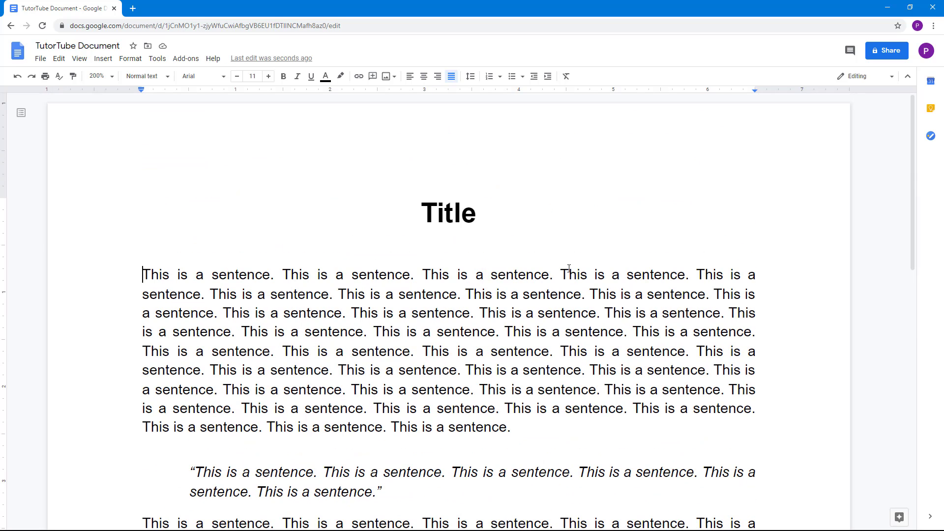
{"action": "scroll", "coordinate": [555, 301], "scroll_direction": "down", "scroll_amount": 7}
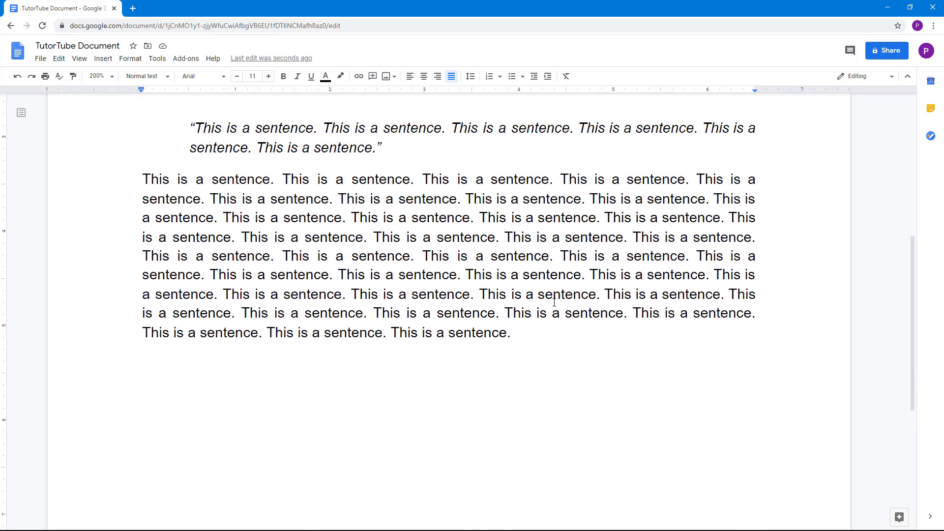